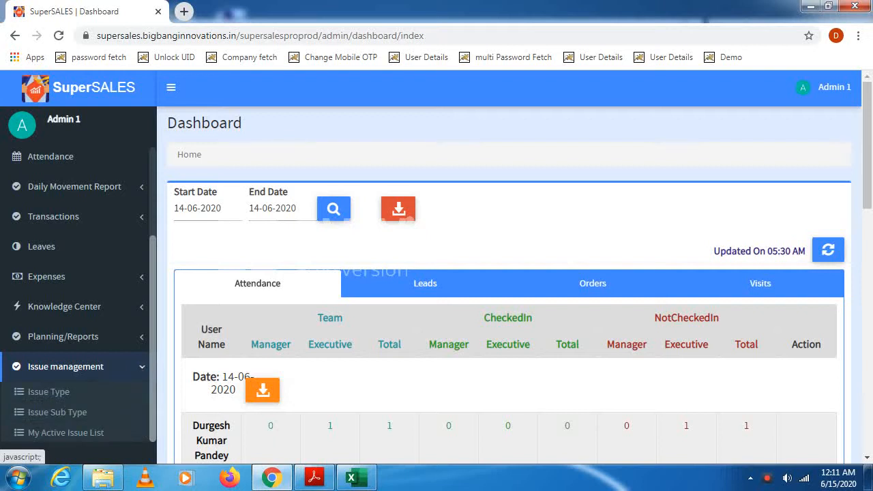
- Open the Issue Type page of Issue management in a new browser tab and switch to it
drag(152, 307, 153, 345)
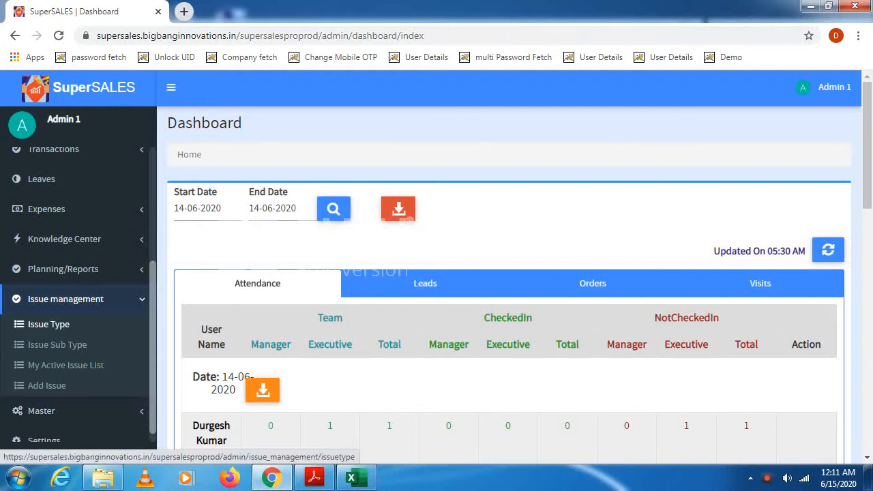
right_click(46, 325)
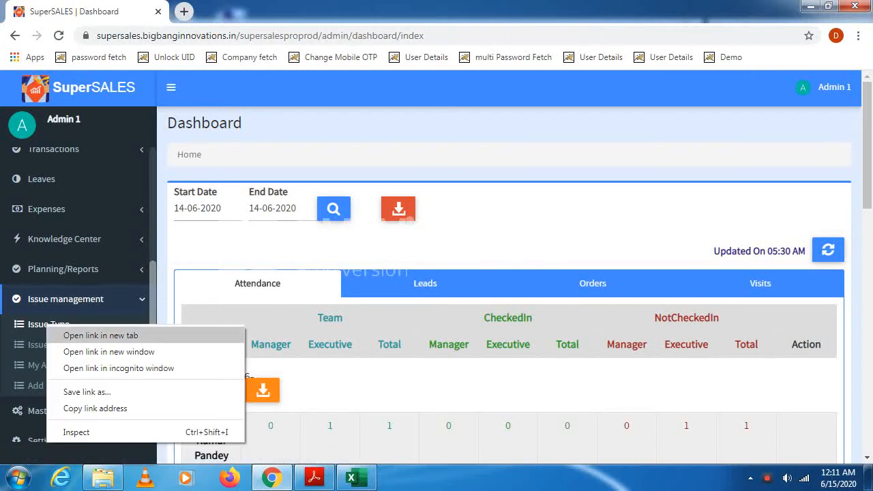
click(100, 335)
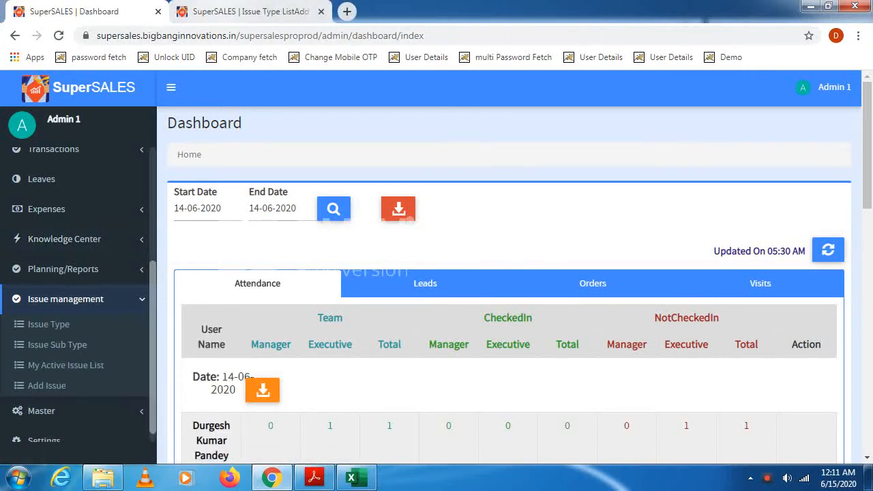
key(ctrl+Tab)
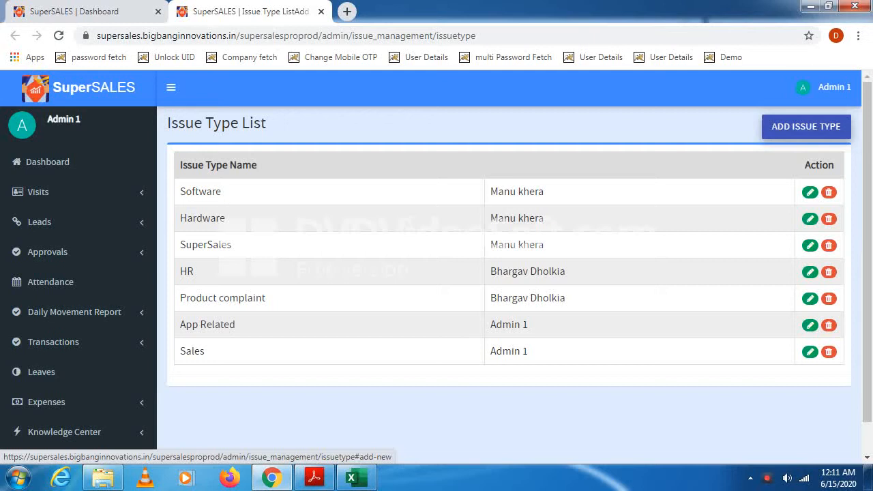
- Add a new issue type named "Server Related" and submit it
click(806, 126)
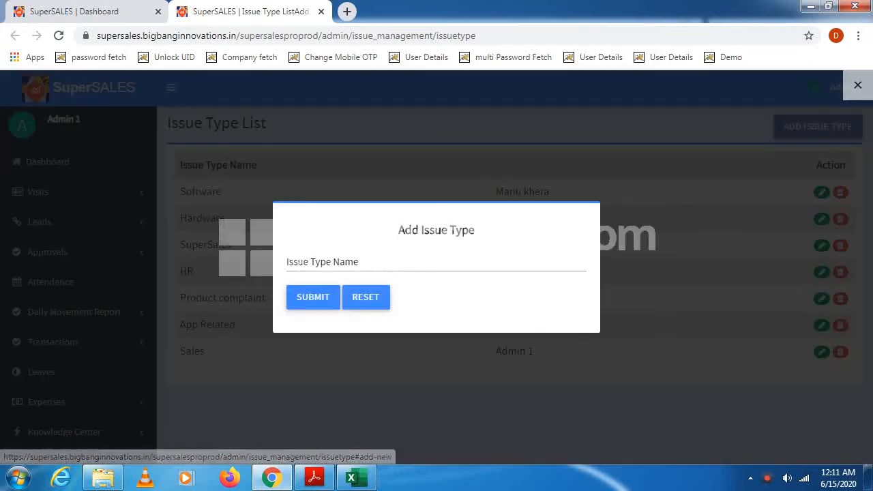
click(382, 262)
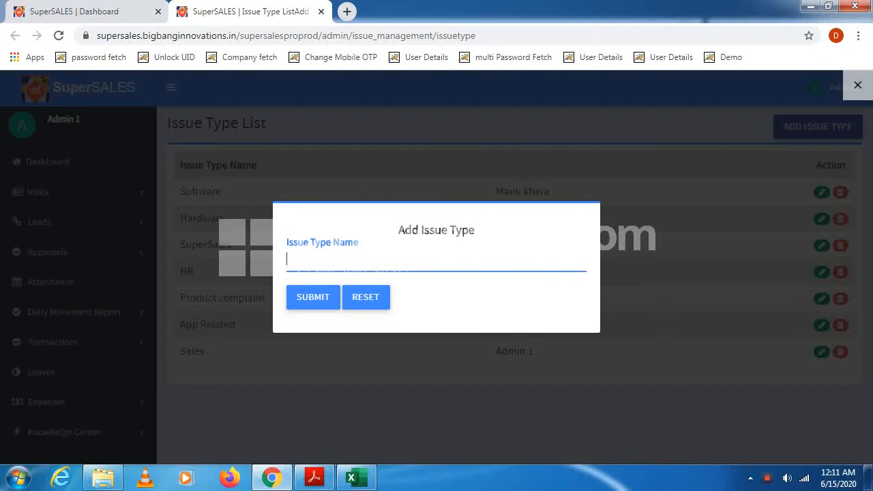
text(Server )
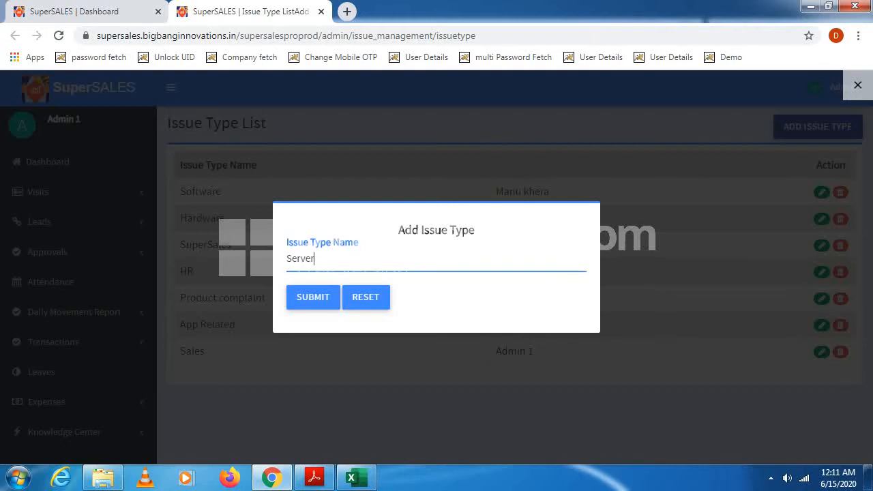
text(Related)
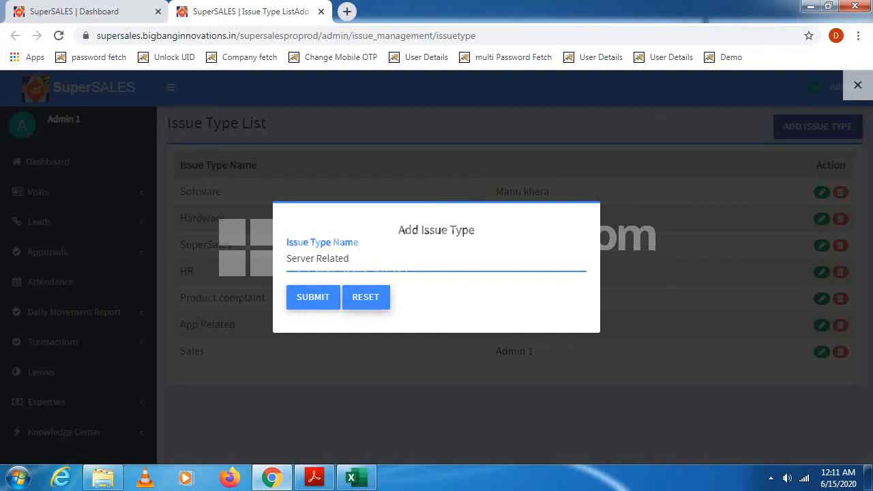
click(312, 297)
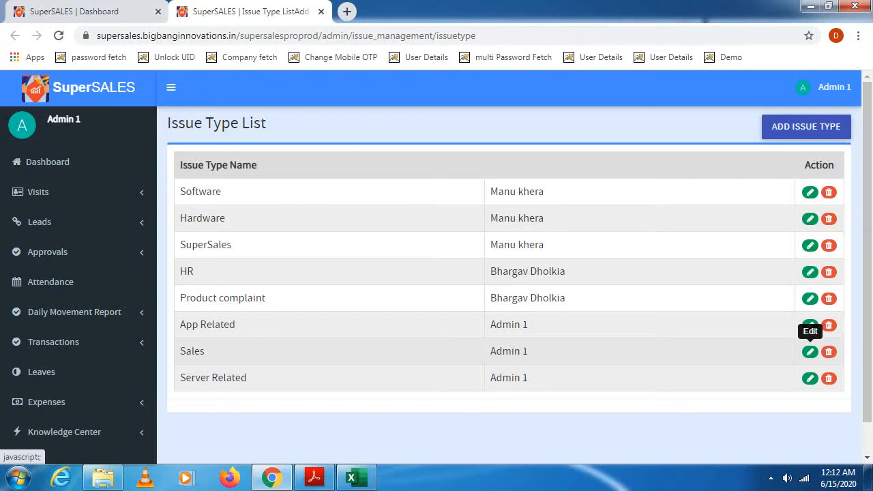
- Rename the "Sales" issue type as "Web Related" and submit the change
click(810, 352)
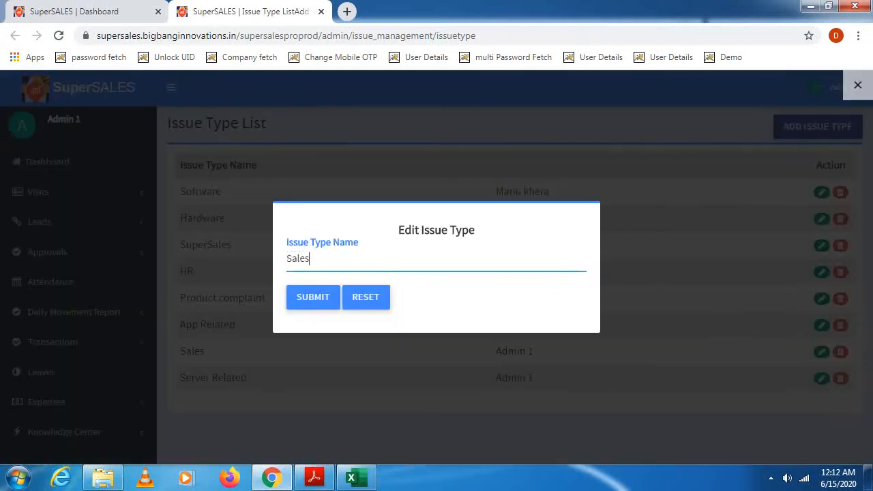
key(BackSpace)
key(BackSpace)
key(BackSpace)
key(BackSpace)
key(BackSpace)
text(Web Related)
click(313, 298)
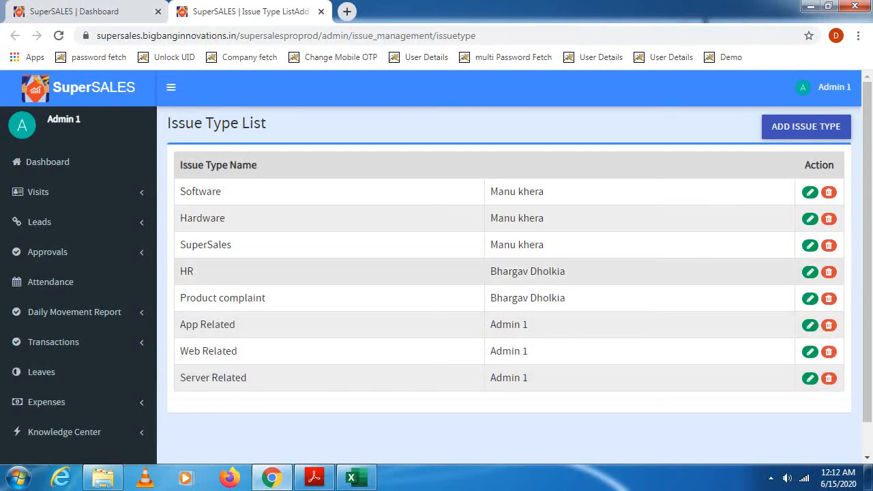
- Open the Issue Sub Type page of Issue management in a new browser tab and switch to it
scroll(79, 293, down, 3)
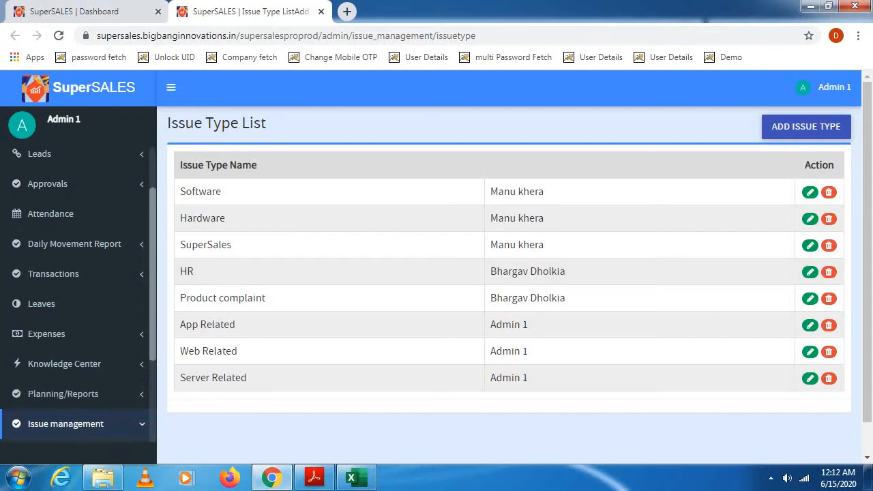
scroll(75, 300, down, 1)
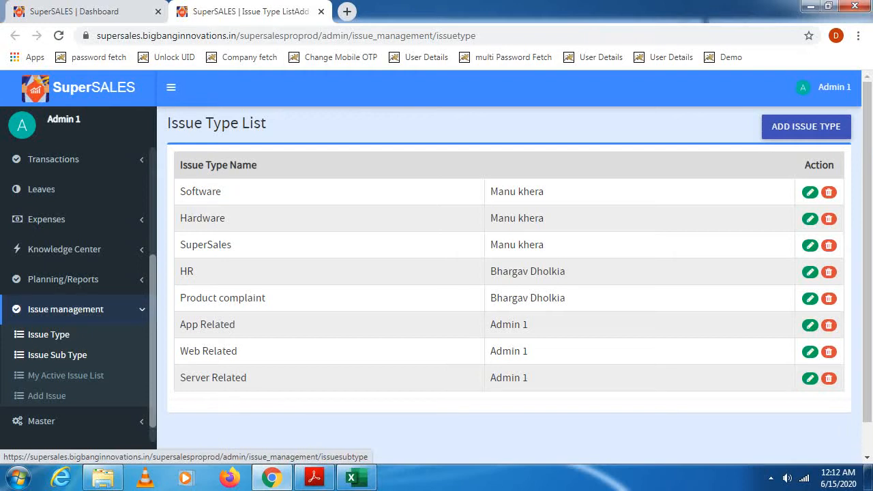
right_click(48, 356)
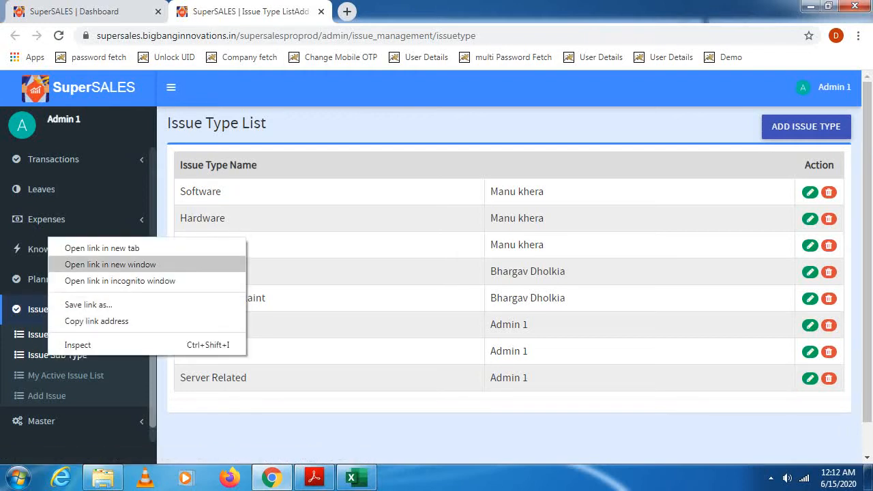
click(103, 248)
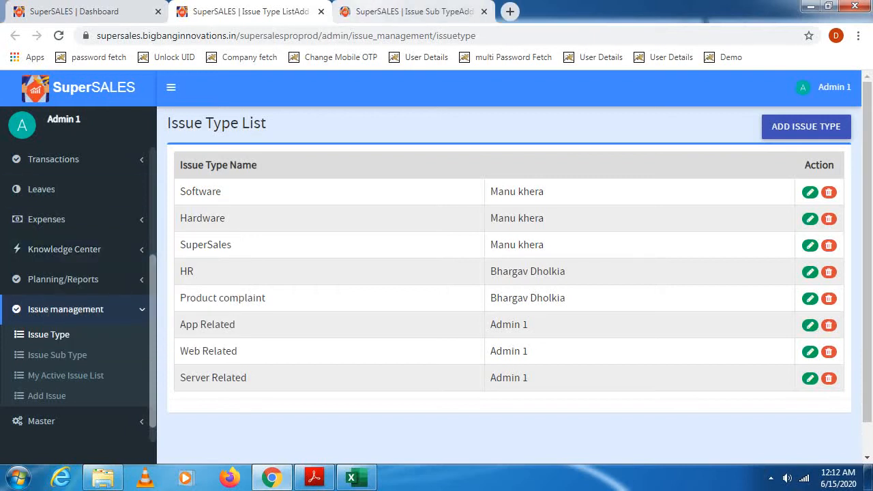
click(406, 11)
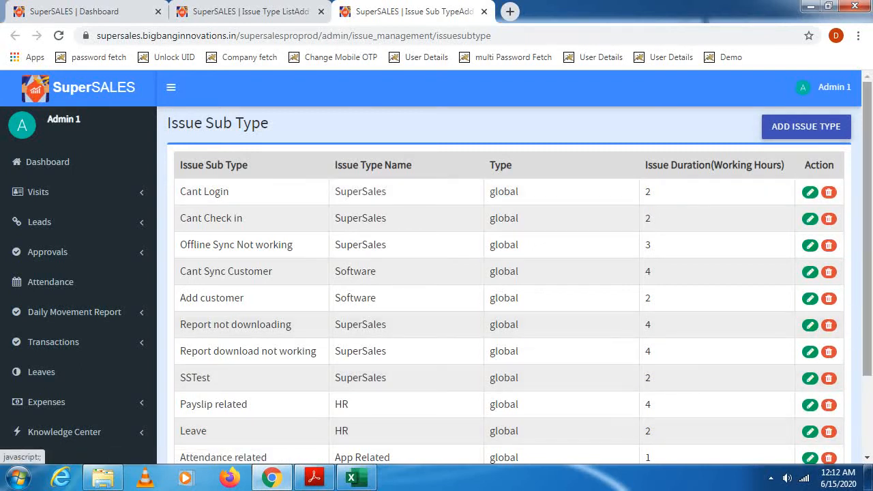
- Start adding an issue sub type and choose "Server Related" as its issue type name
scroll(505, 286, down, 3)
scroll(505, 287, up, 2)
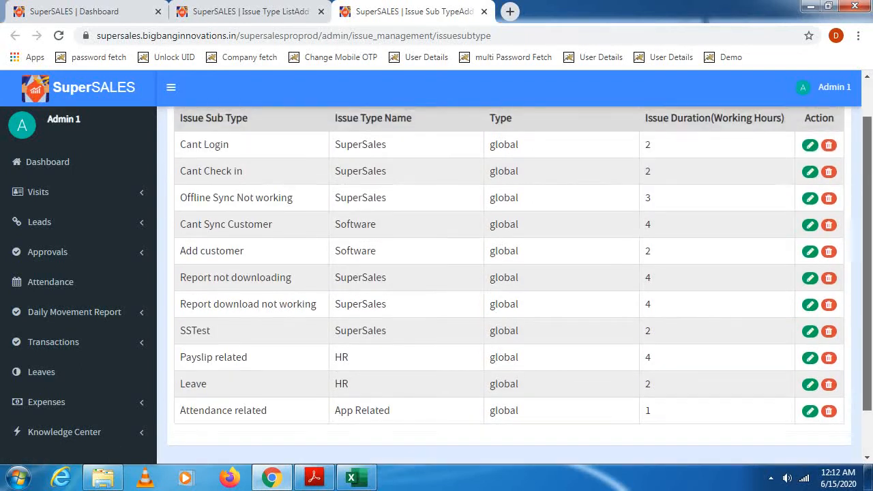
scroll(505, 286, up, 1)
scroll(505, 287, down, 2)
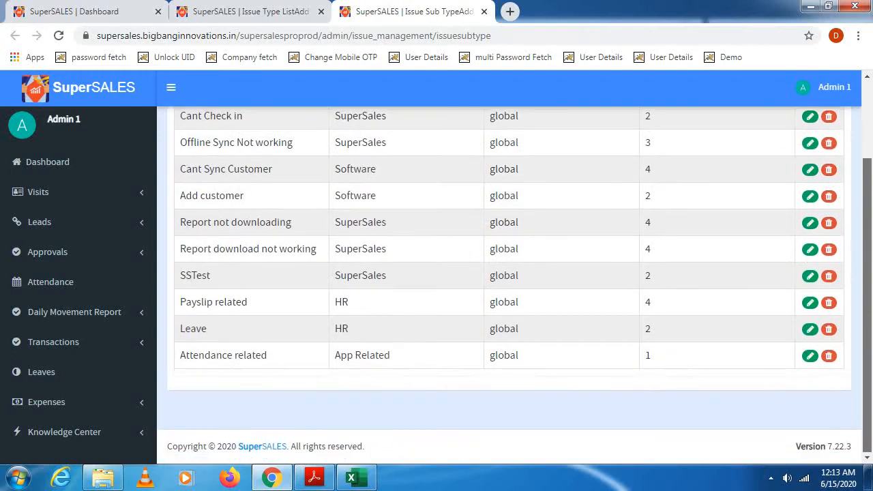
scroll(505, 287, up, 2)
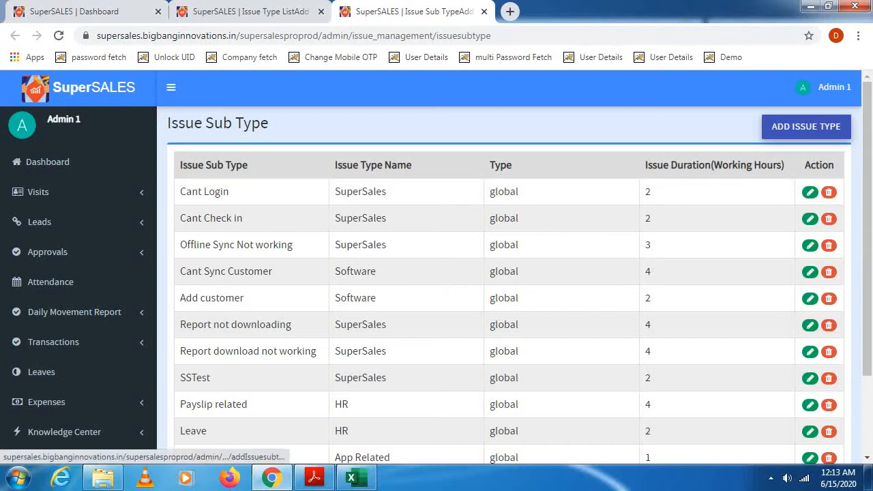
click(806, 126)
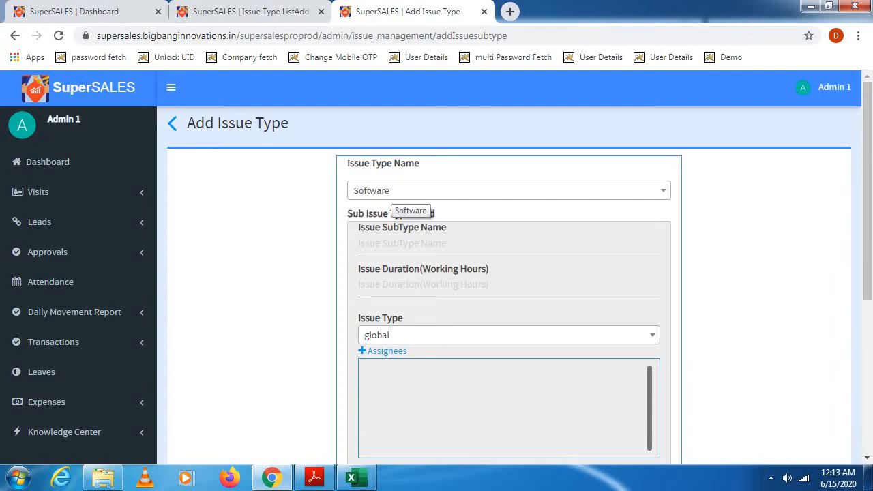
click(399, 193)
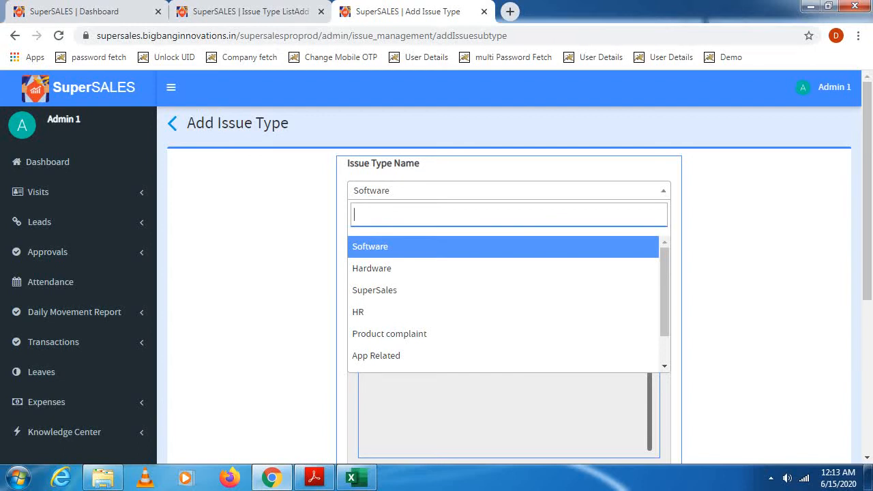
text(Ser)
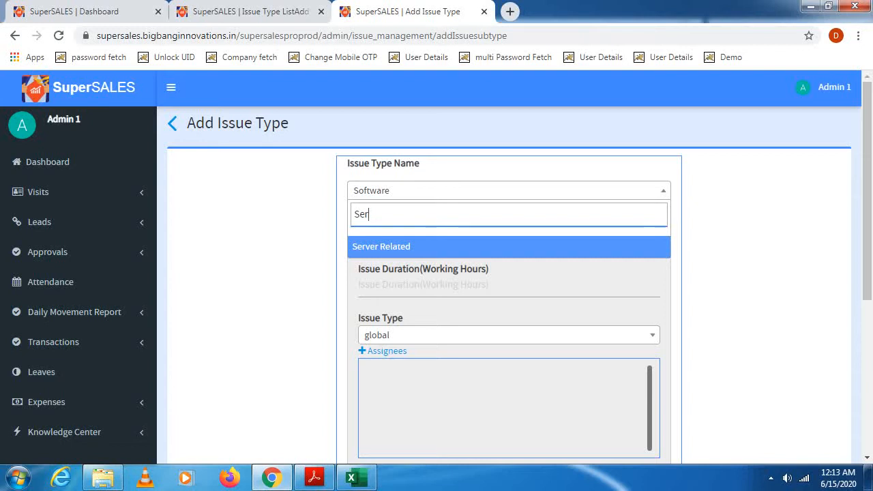
key(Return)
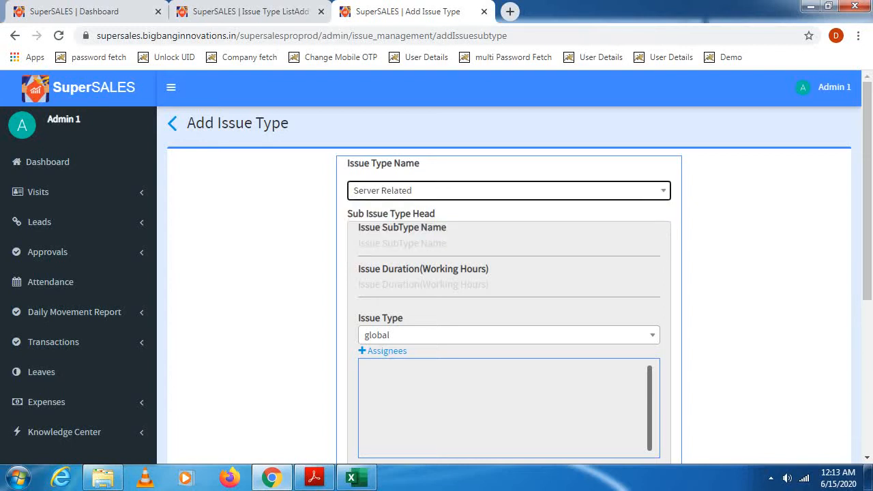
- Name the issue sub type "Login Error" and set its issue duration to 1 working hour
click(509, 243)
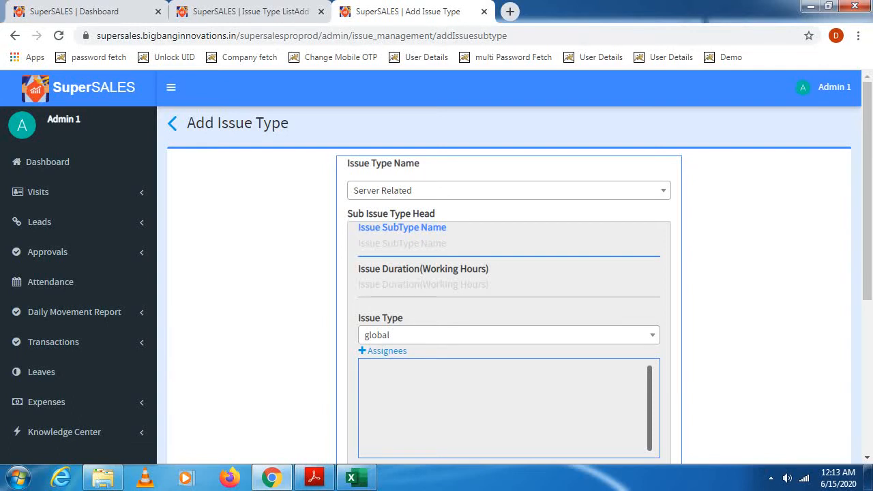
text(Login)
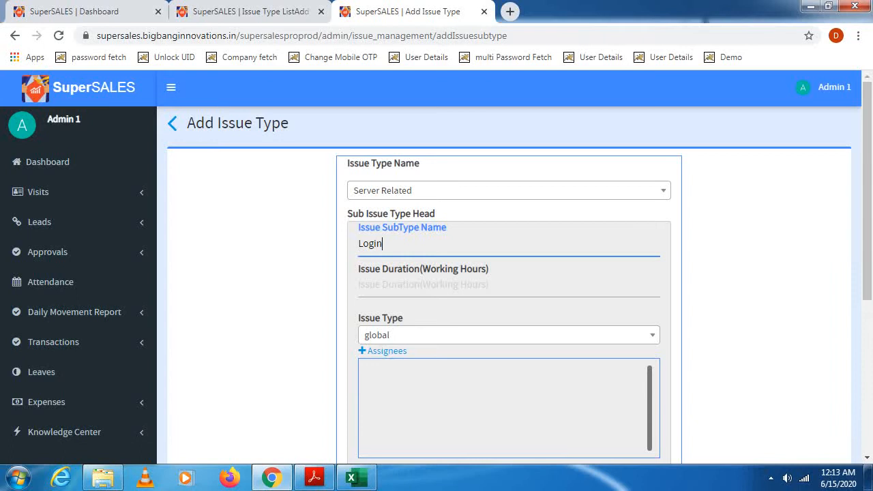
text( Error)
key(Tab)
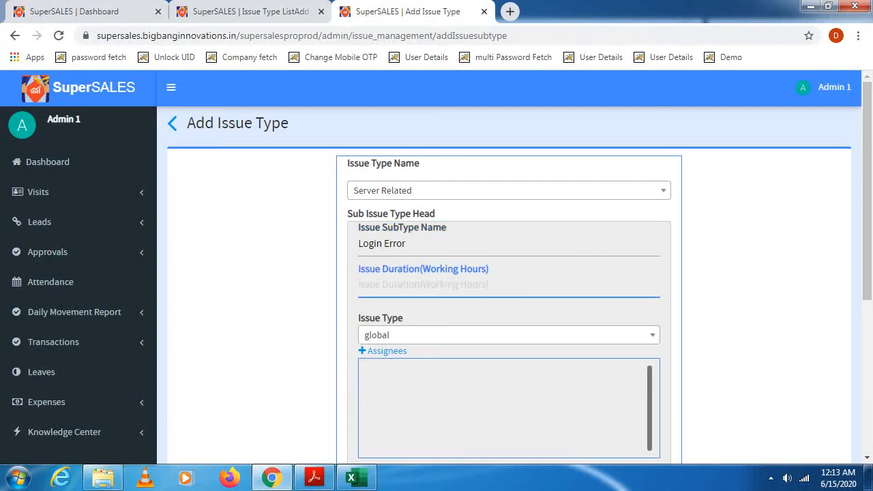
text(1)
- Choose "global" as the issue type of the Login Error sub type
click(380, 336)
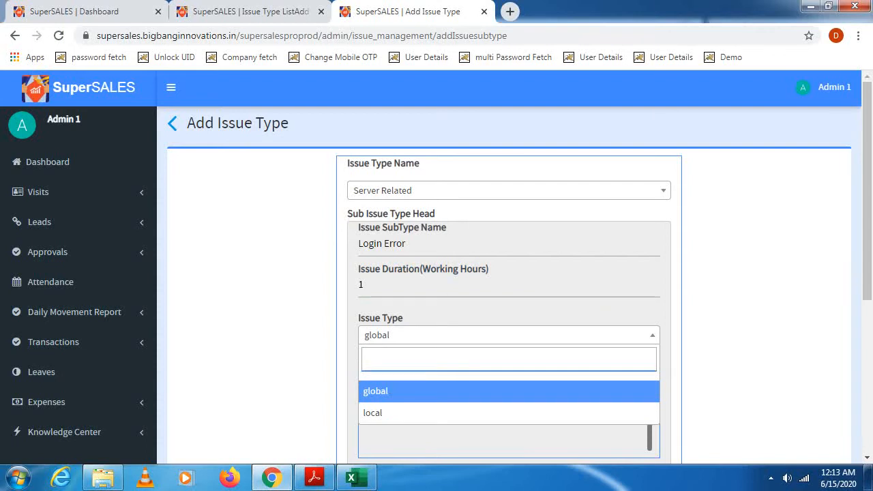
key(Down)
key(Up)
key(Return)
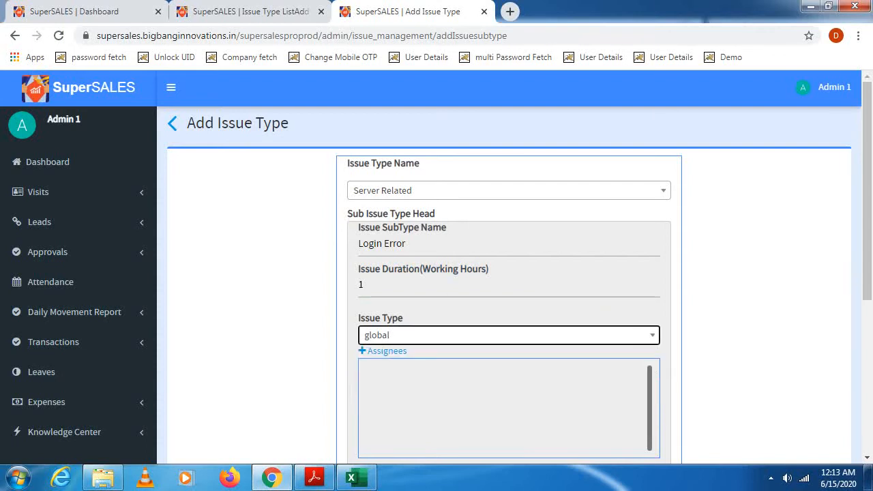
- Search the assignee list for the employee's name, select that person and confirm them as assignee of the Login Error sub type
scroll(509, 287, down, 1)
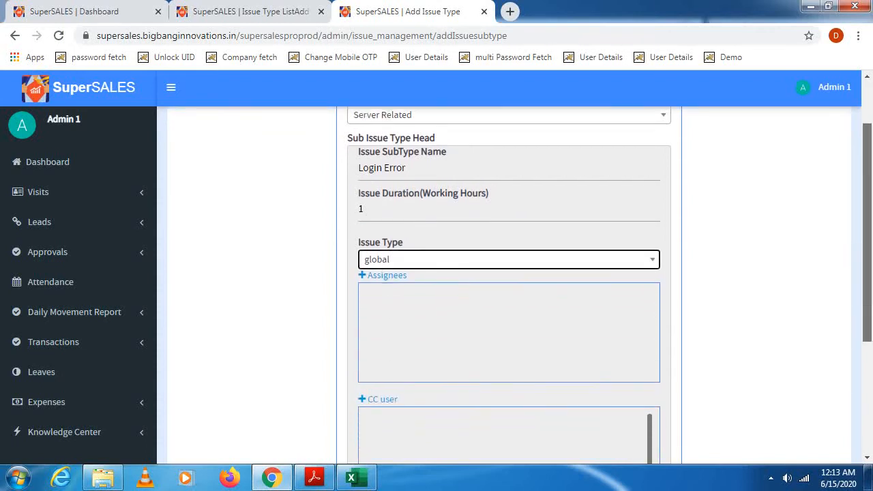
scroll(509, 287, down, 1)
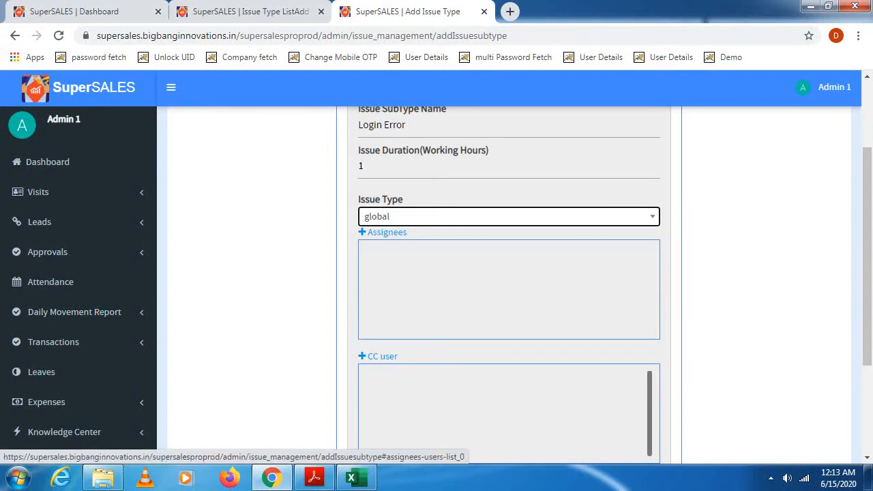
click(383, 232)
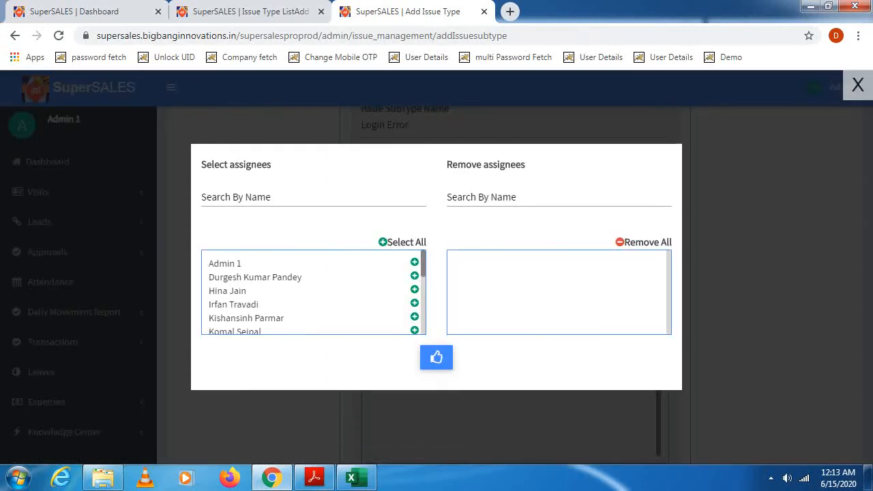
click(246, 198)
text(D)
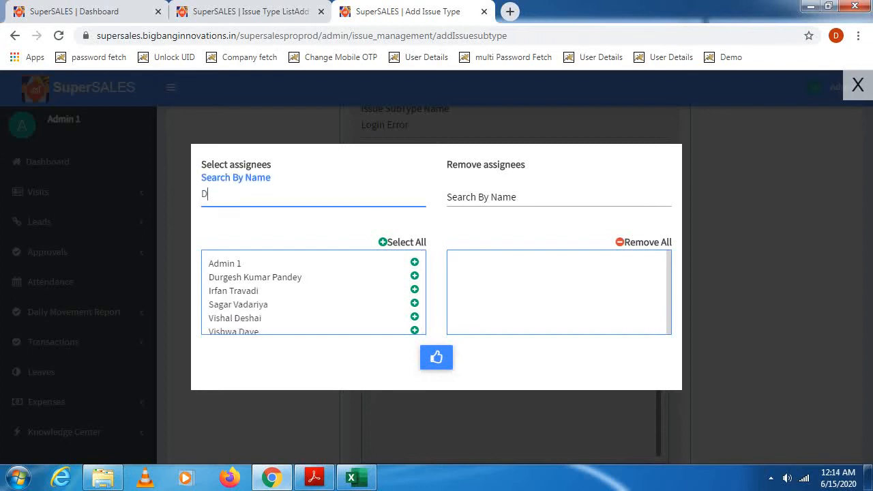
text(urge)
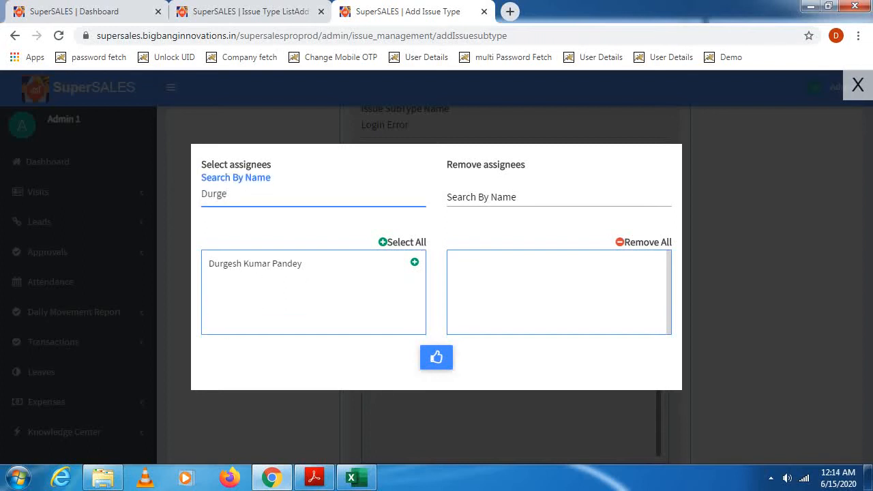
click(415, 262)
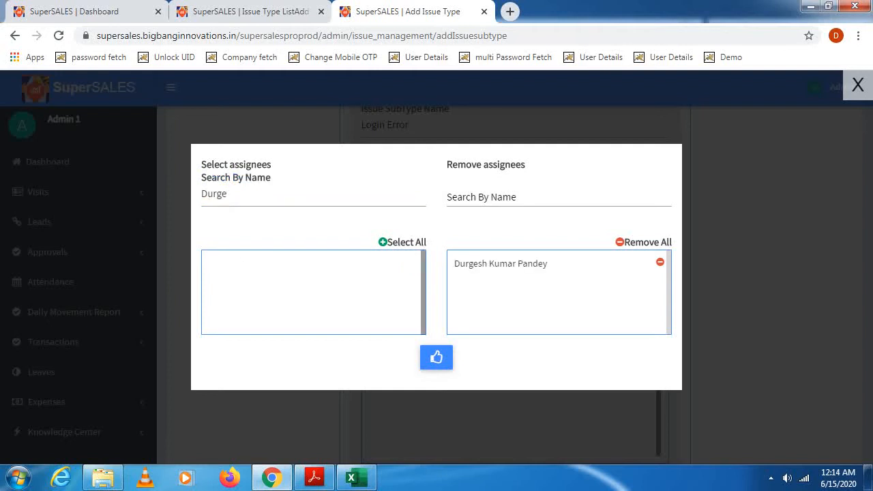
click(437, 358)
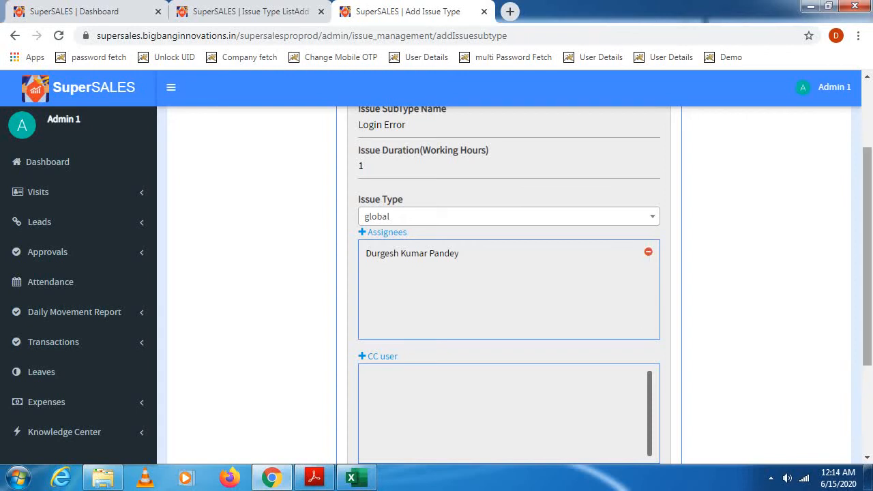
- Search the CC user list by name, add the chosen employee as CC user, and submit the Login Error sub type
scroll(509, 285, down, 2)
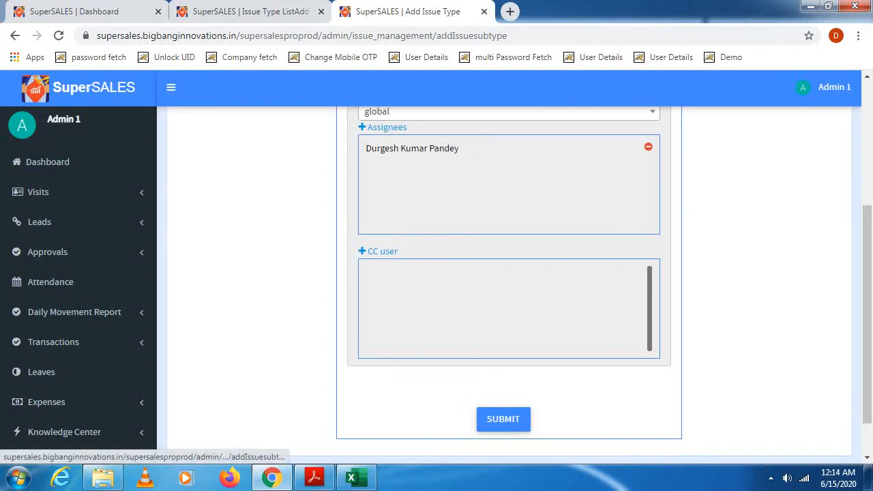
click(382, 251)
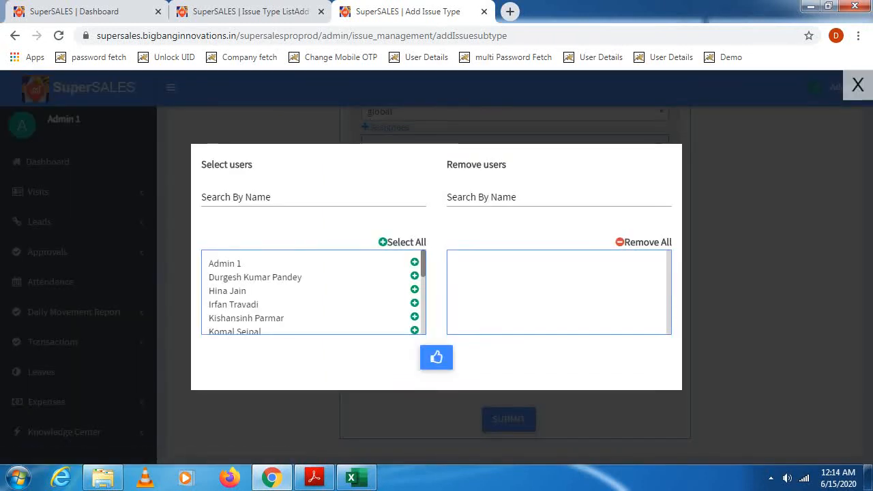
click(313, 197)
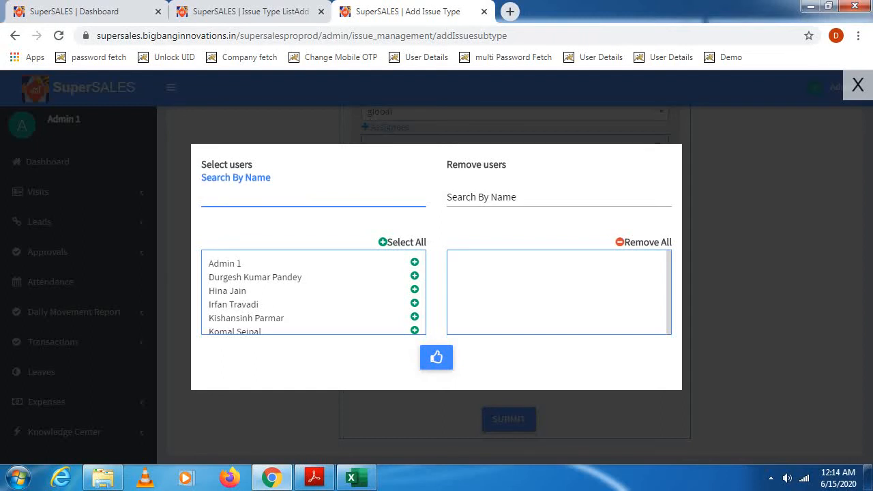
text(Ma)
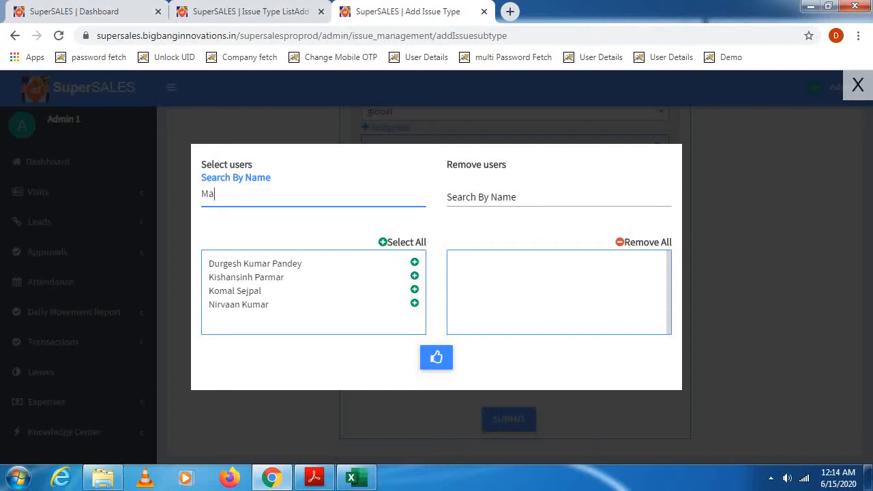
click(415, 290)
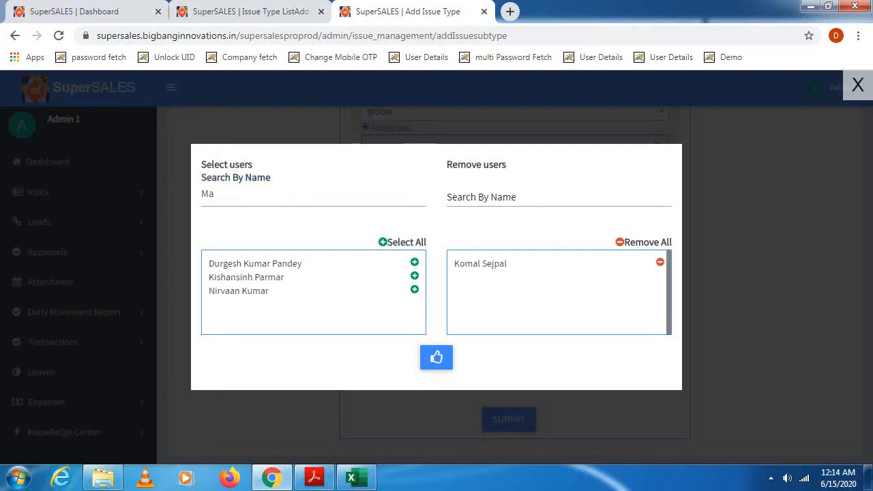
click(437, 357)
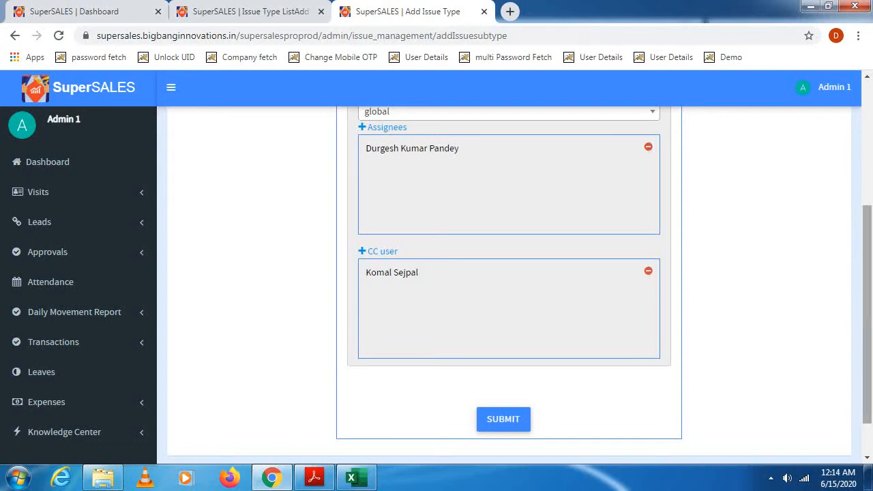
scroll(508, 282, down, 2)
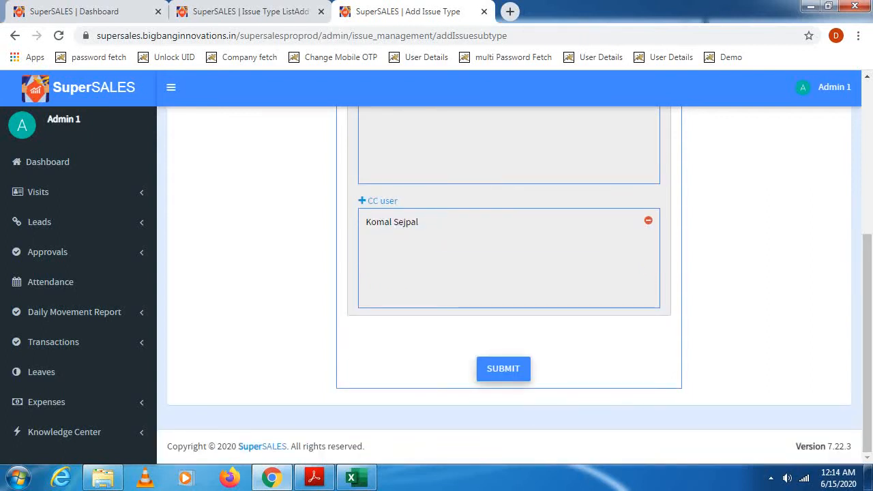
click(503, 369)
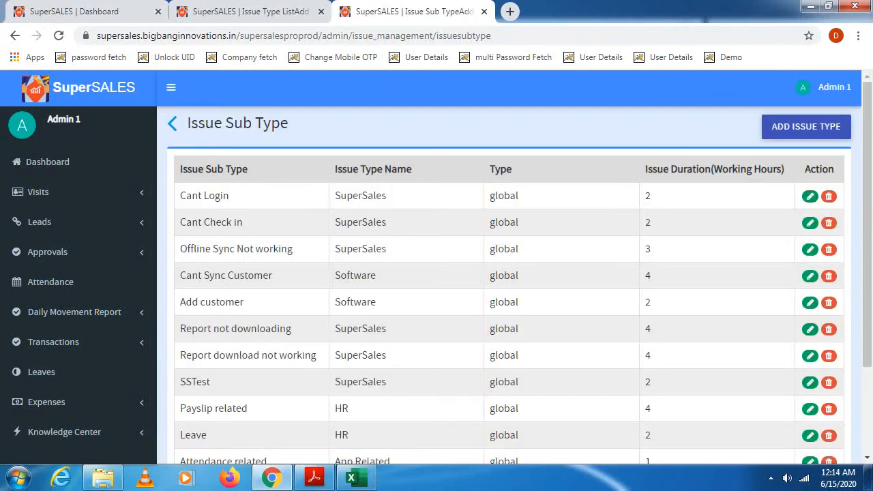
- Open the Add Issue page of Issue management in a new browser tab and switch to it
scroll(79, 294, down, 3)
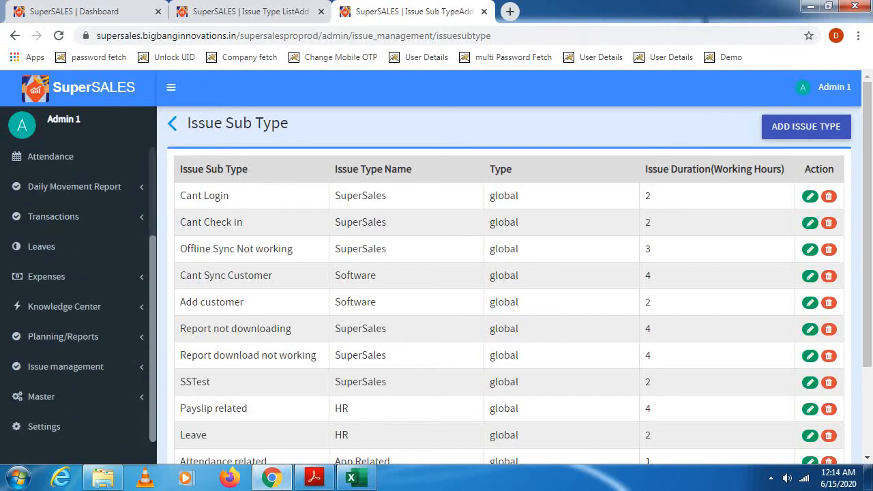
click(75, 367)
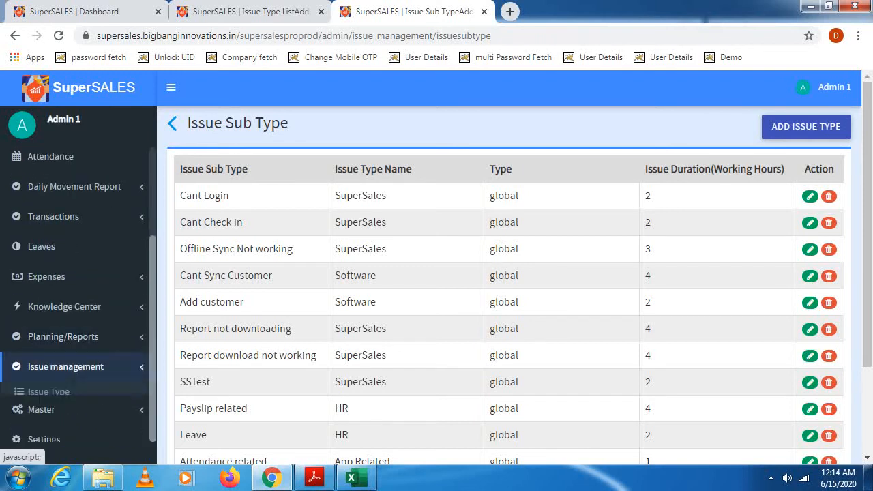
drag(153, 278, 153, 327)
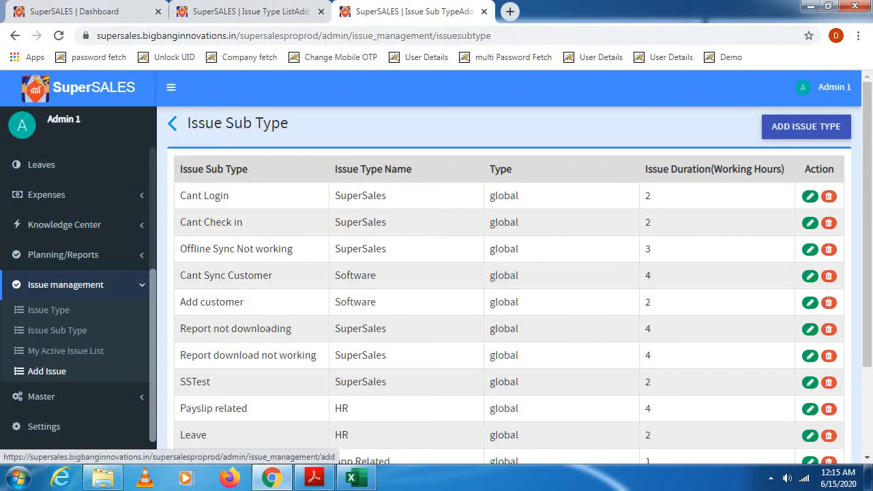
right_click(44, 371)
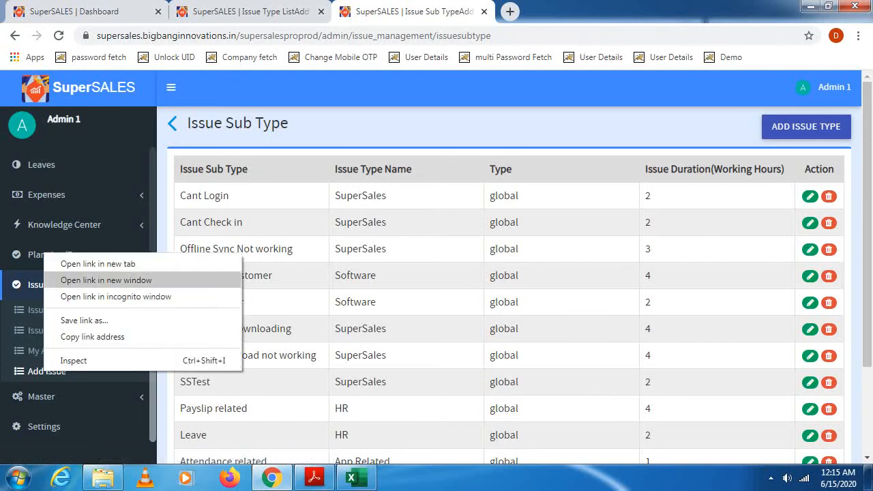
click(98, 264)
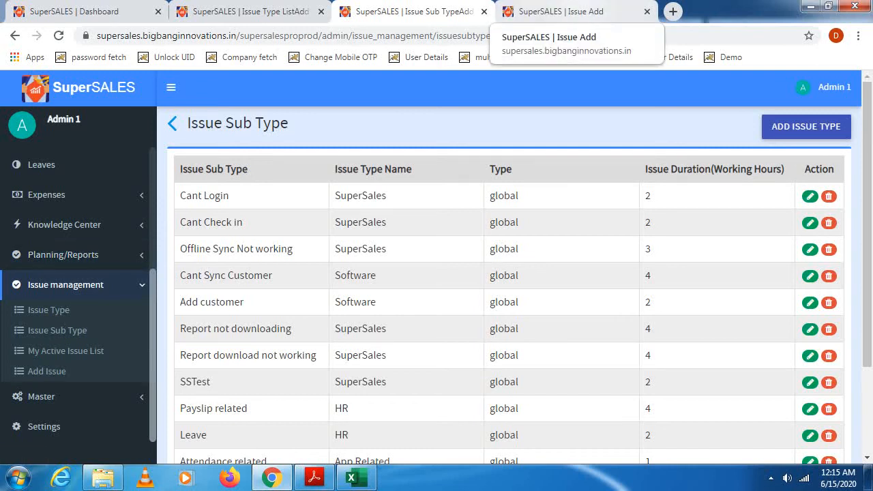
click(561, 12)
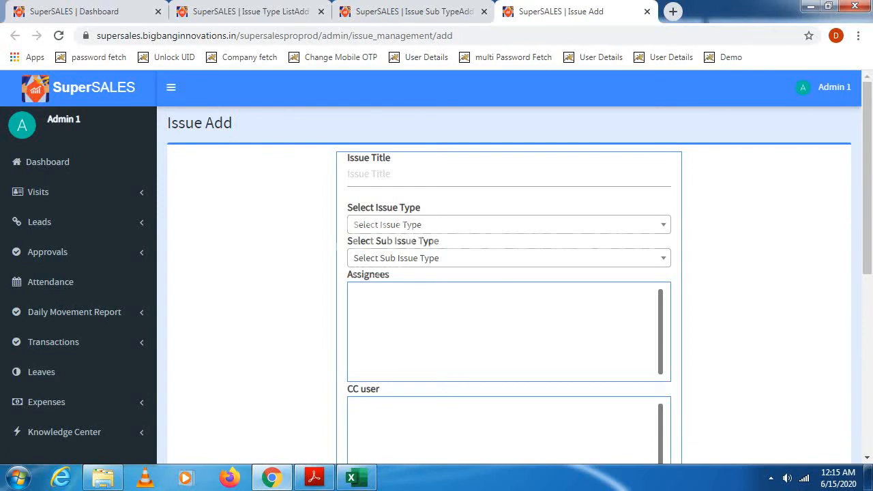
- Title the new issue "Login Error" and choose "Server Related" as its issue type
click(509, 175)
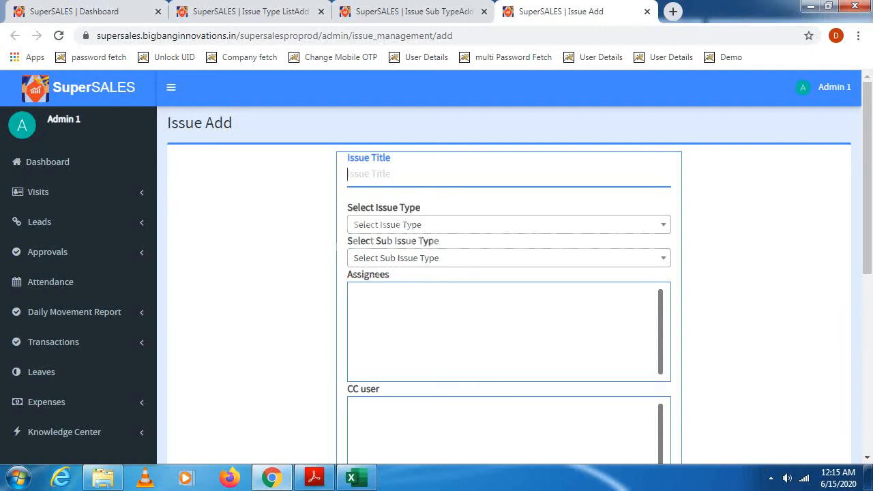
text(Login Error)
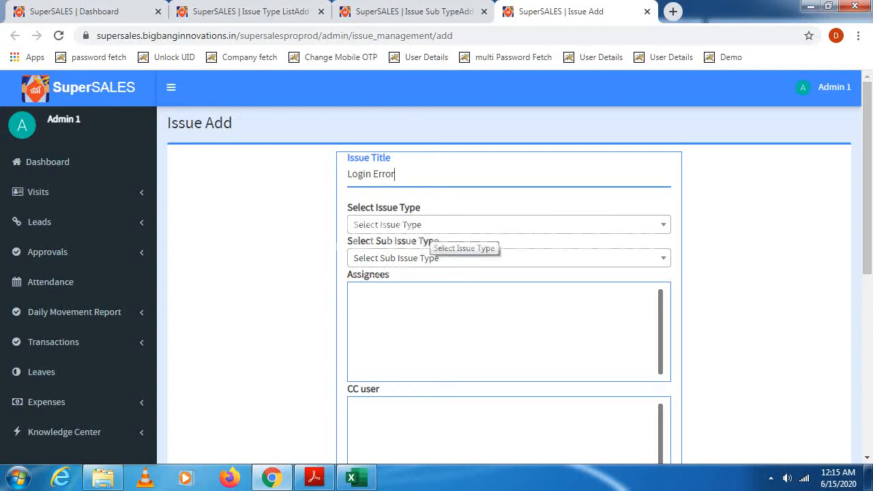
click(437, 231)
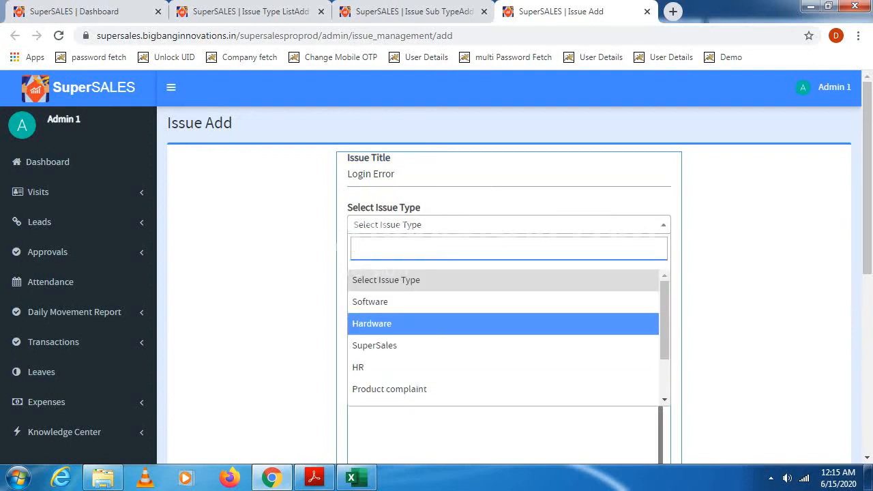
drag(665, 305, 665, 343)
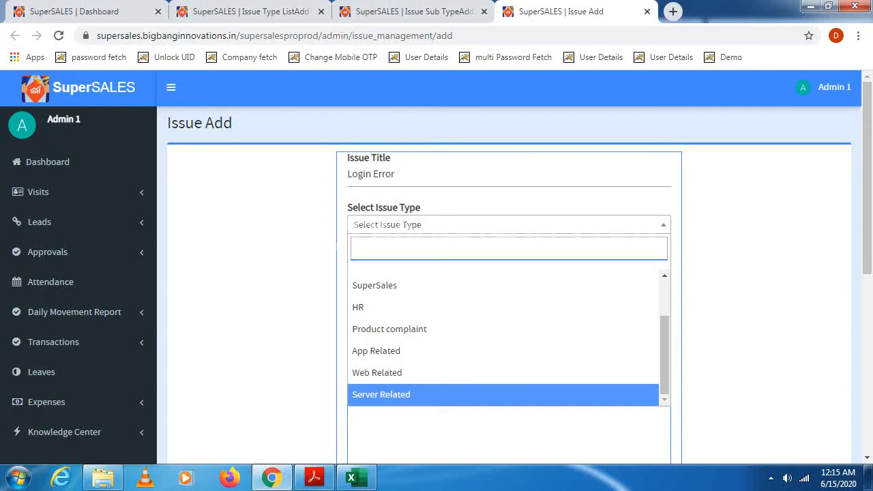
click(503, 395)
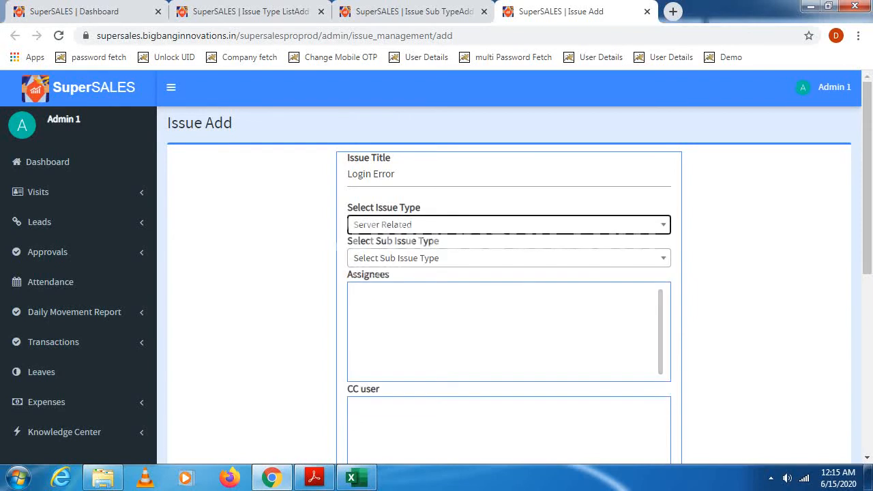
- Choose "Login Error" as the sub issue type and set the issue duration to 2 working hours
click(403, 260)
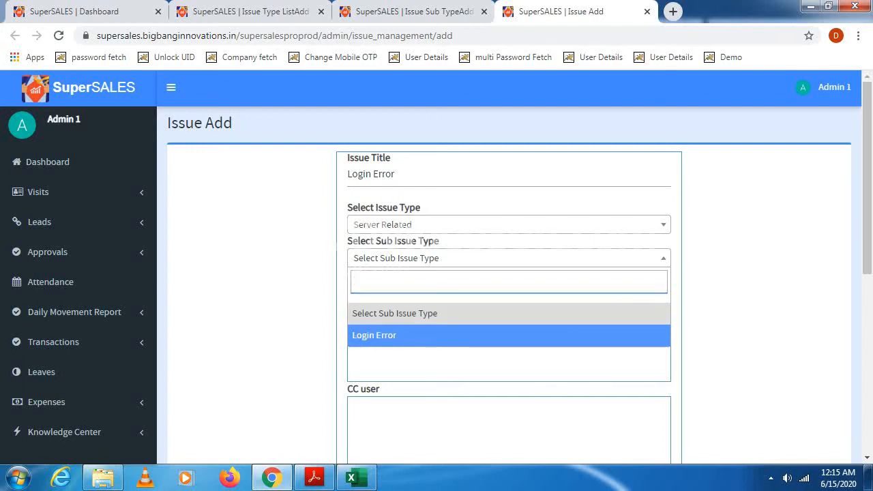
click(374, 335)
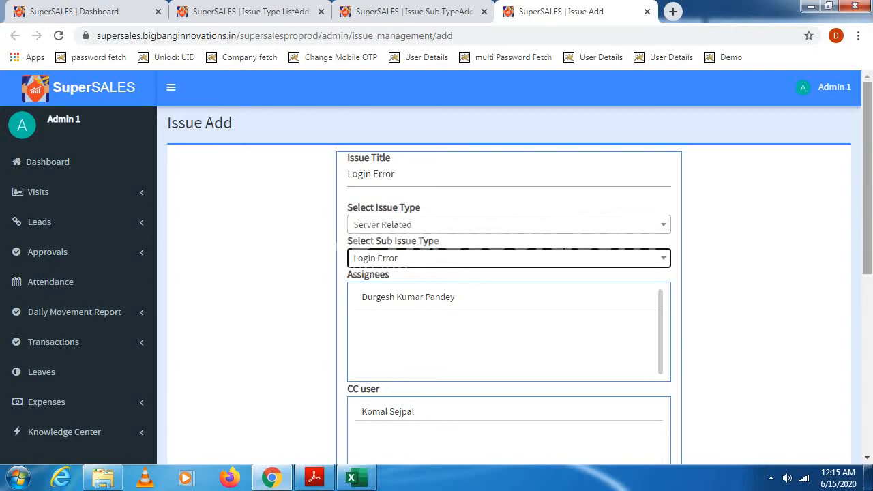
scroll(509, 328, down, 2)
scroll(509, 286, down, 3)
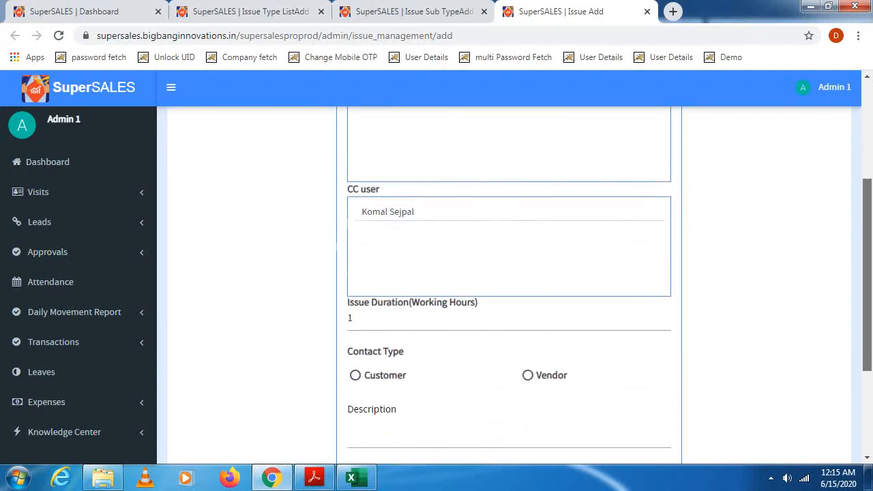
scroll(509, 286, up, 1)
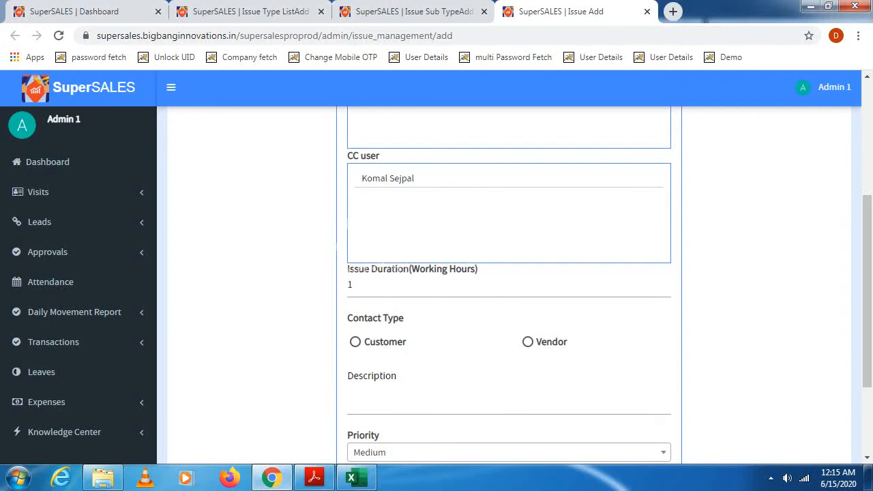
click(436, 285)
key(BackSpace)
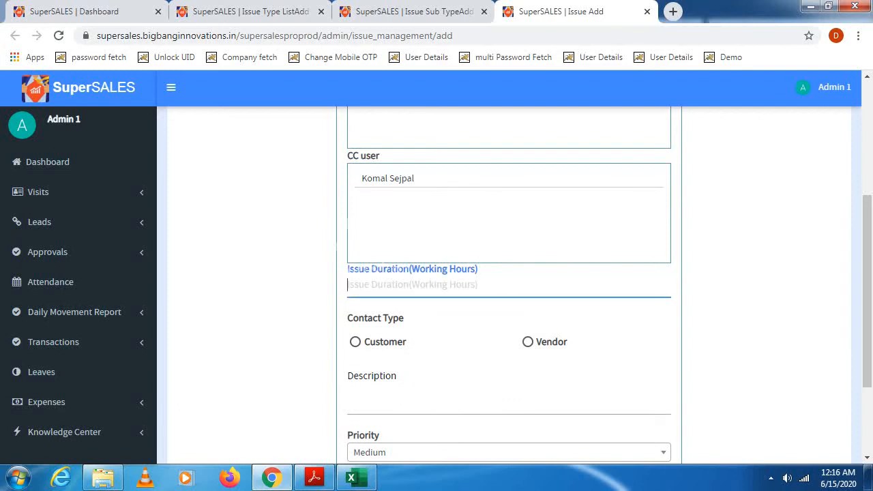
text(2)
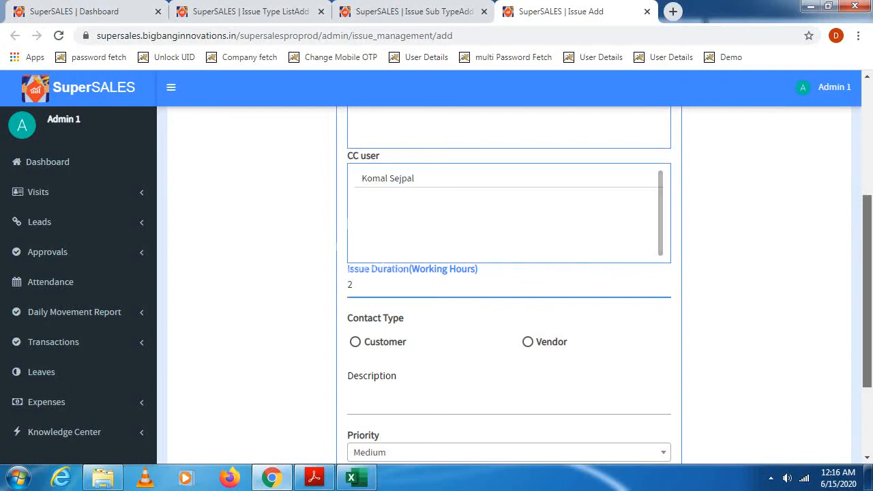
- Describe the issue as "Getting Error Message when i try to login." and set its priority to High
scroll(509, 287, down, 3)
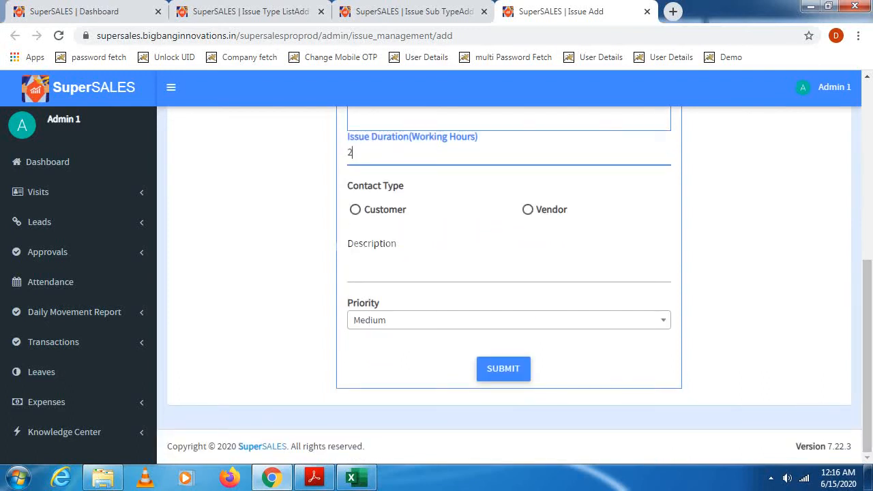
click(437, 254)
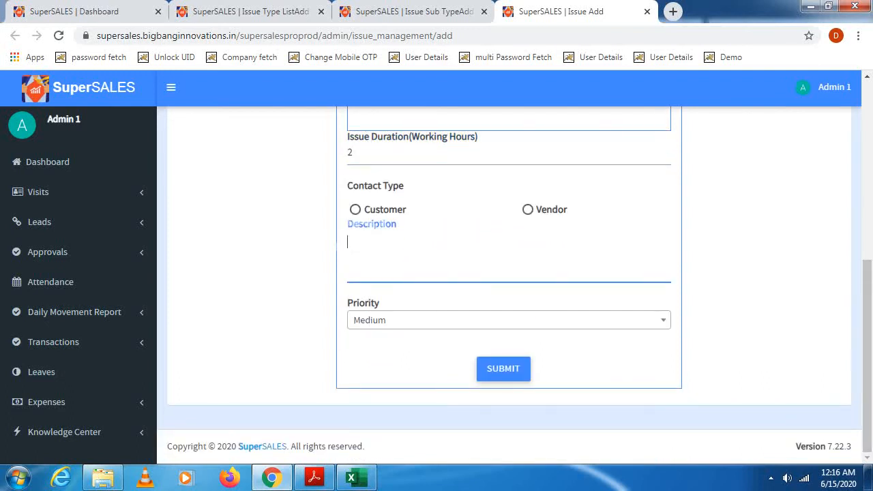
text(Getto)
key(BackSpace)
text(ing Error)
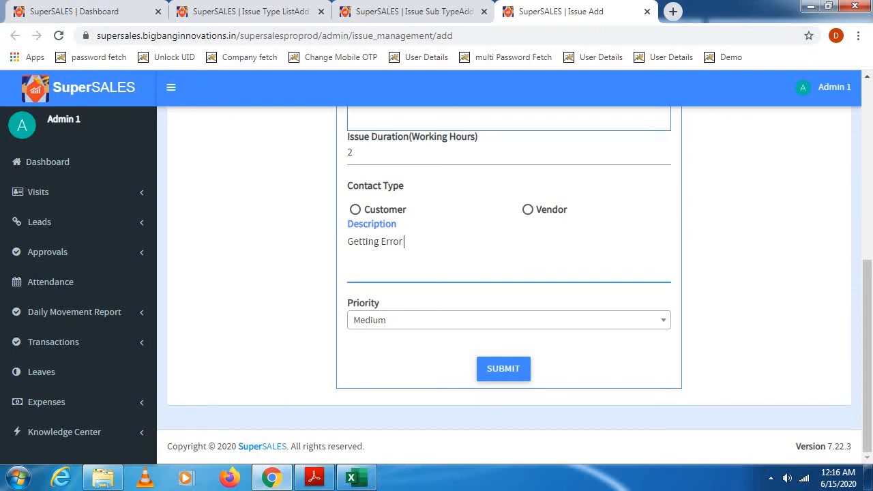
text( Message when )
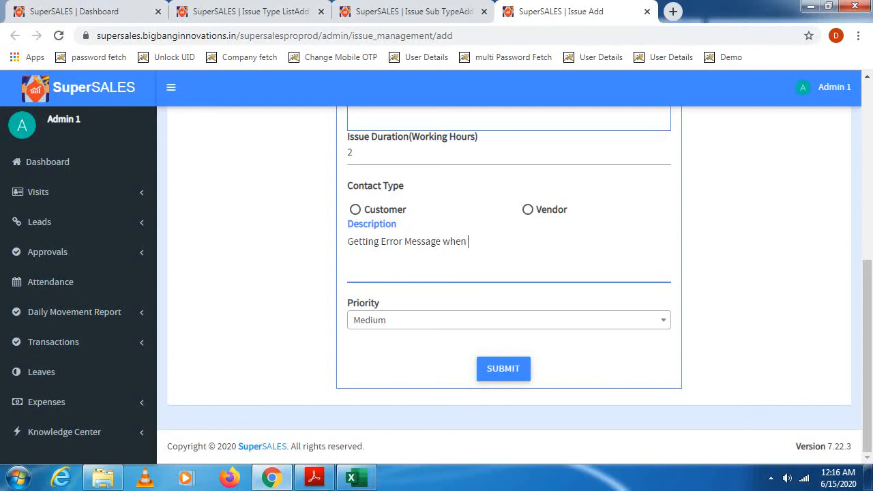
text(i try to login.)
click(509, 320)
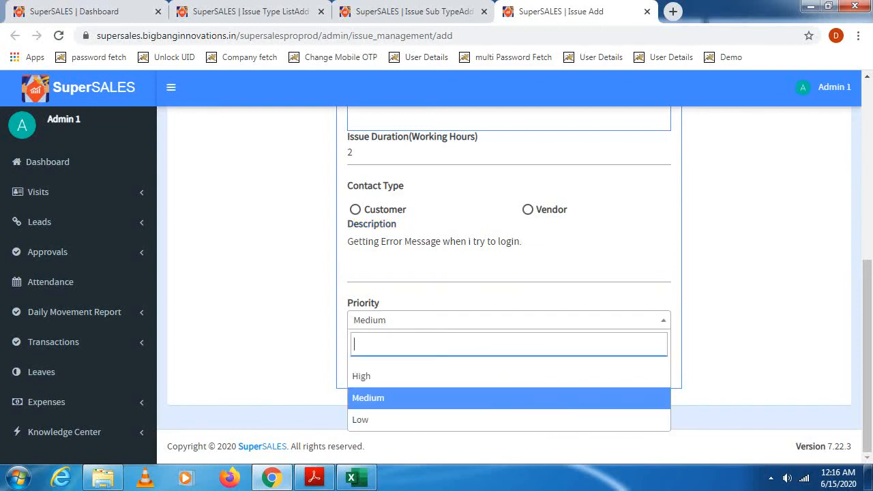
click(509, 376)
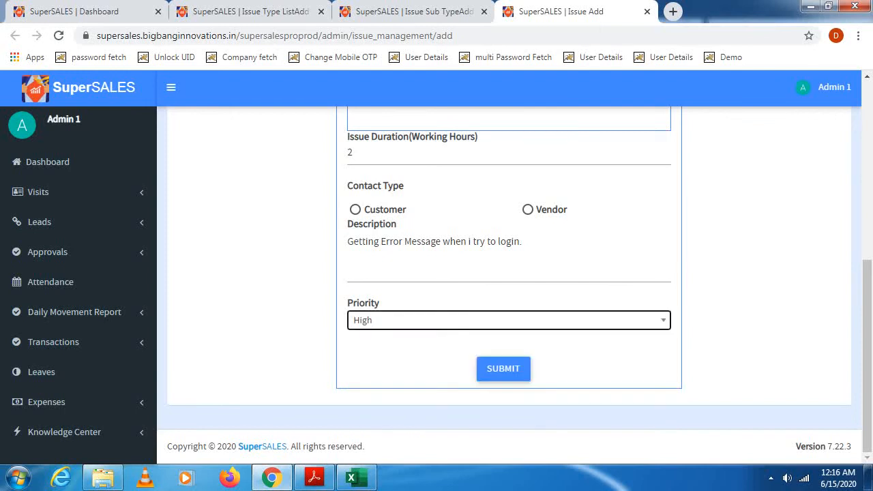
- Switch the issue's priority between Medium and Low, and set it back to High
click(509, 320)
click(509, 398)
click(509, 320)
click(509, 420)
click(509, 320)
click(509, 398)
click(509, 320)
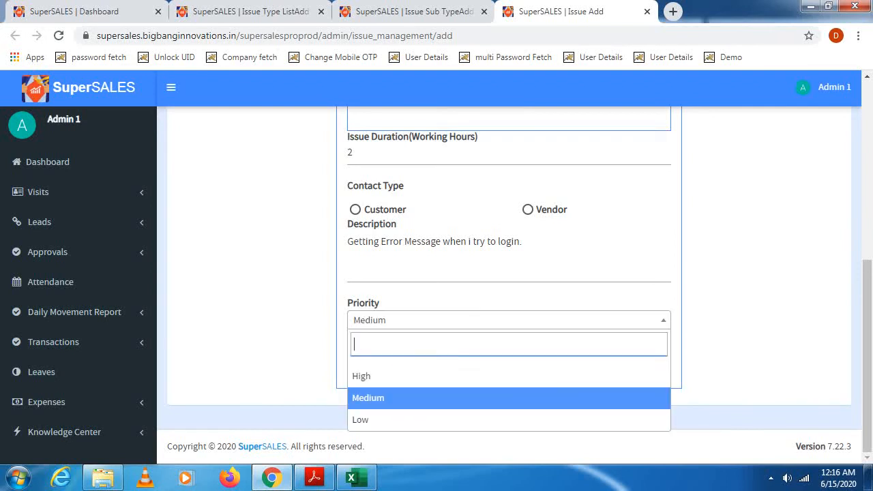
click(509, 376)
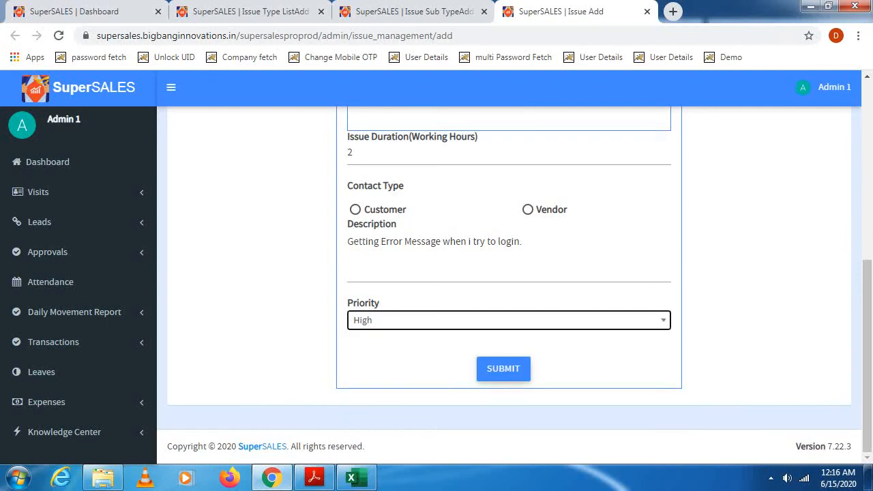
- Submit the Login Error issue and show the issues assigned to me in the active issue list
click(505, 369)
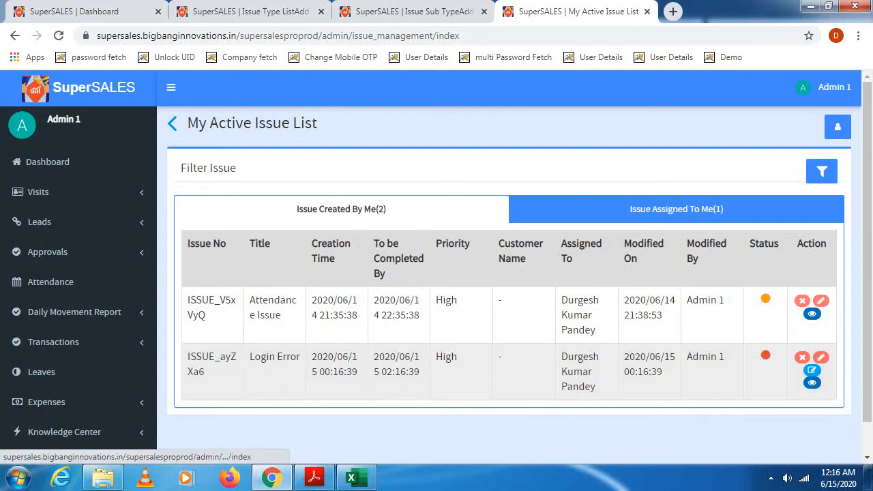
click(677, 209)
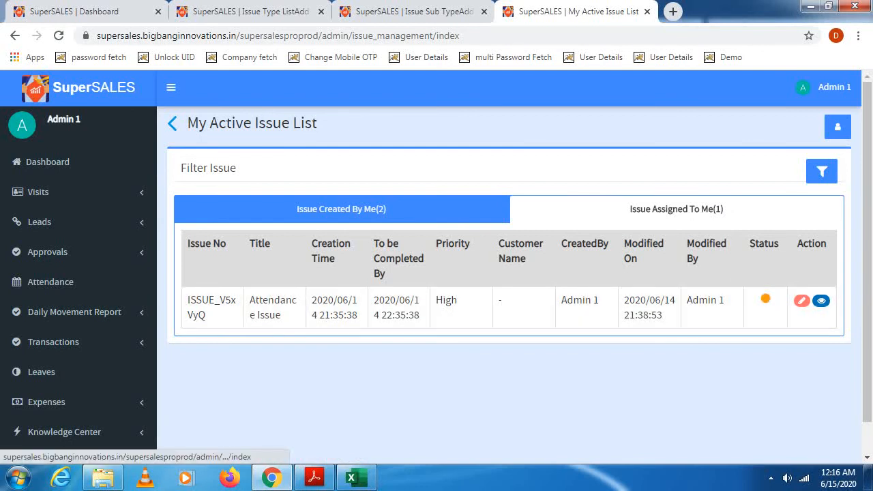
- Show the issues created by me and set the issue filter to High priority with issue type Server Related
click(341, 210)
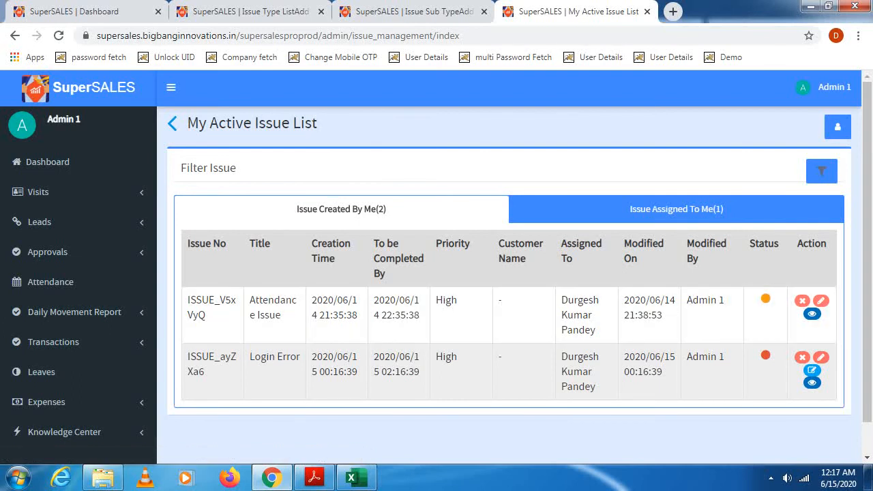
click(823, 171)
scroll(823, 171, down, 1)
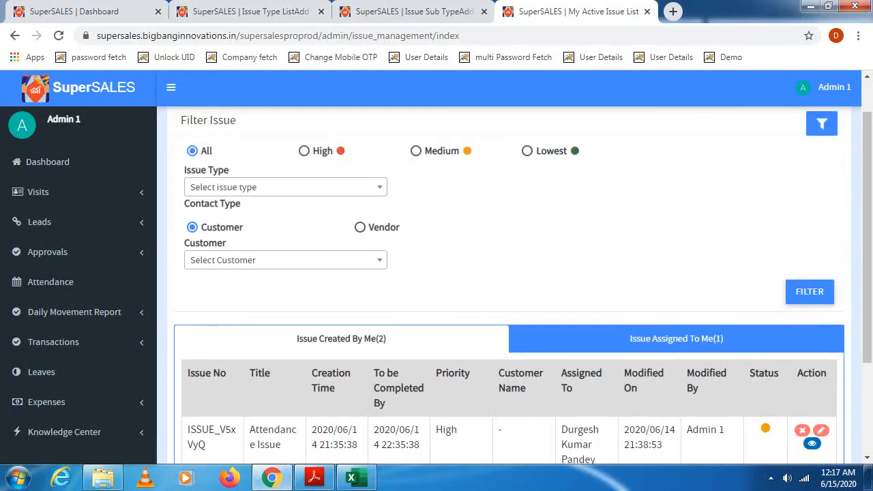
click(304, 151)
click(285, 187)
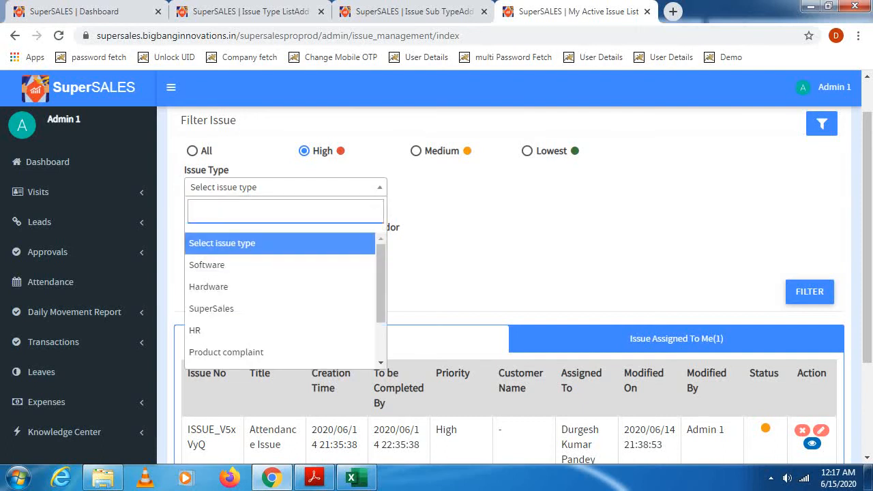
click(226, 352)
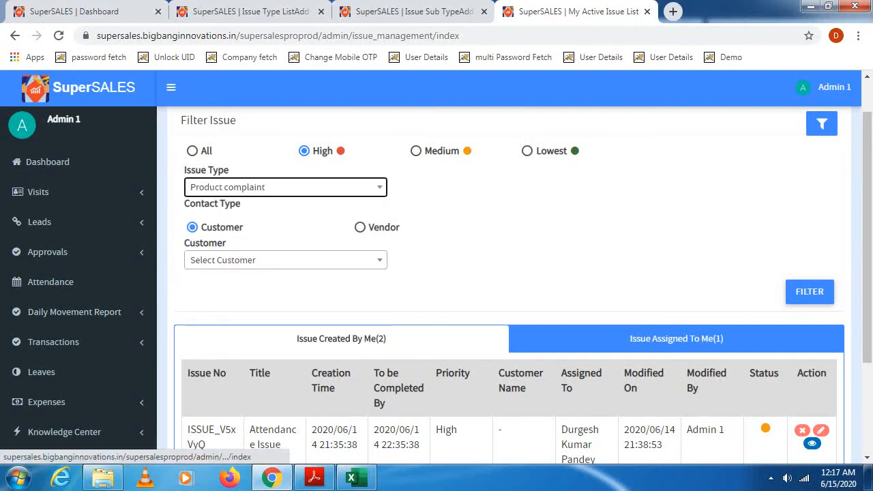
click(328, 187)
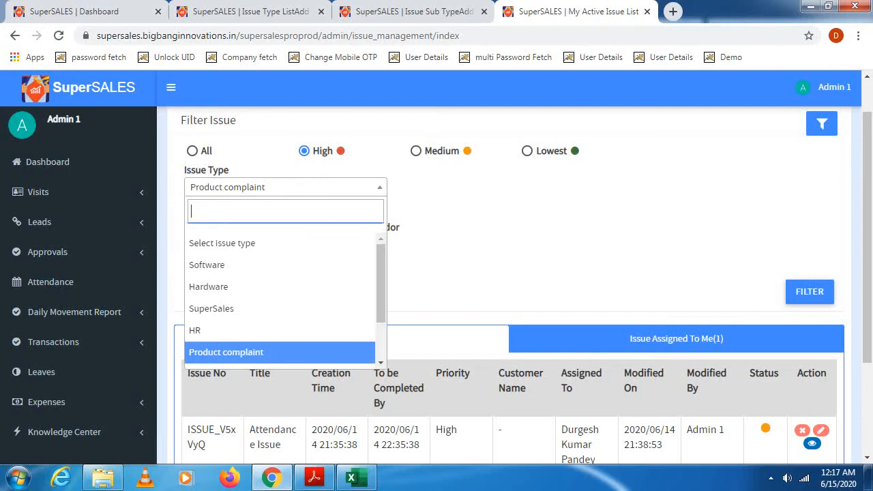
drag(381, 267, 381, 304)
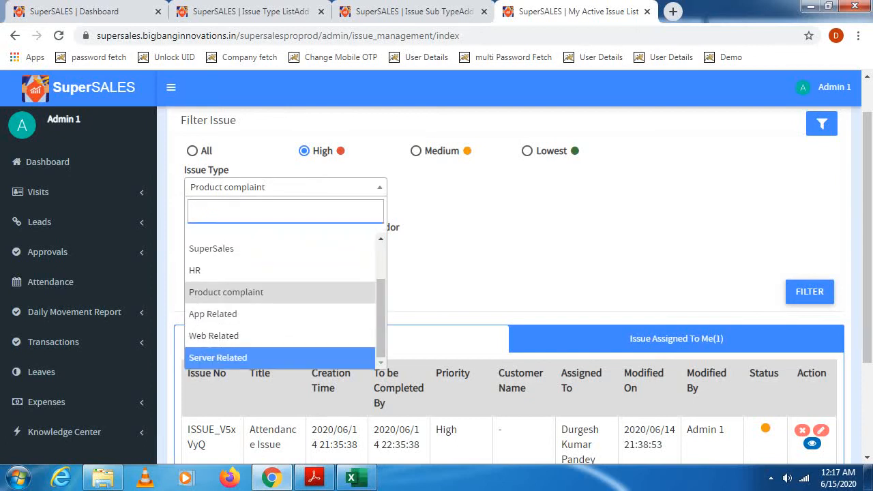
click(218, 357)
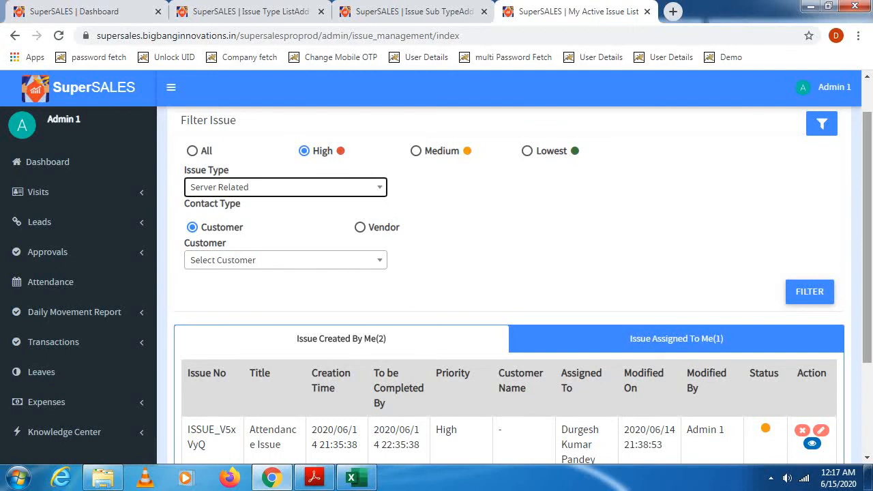
- Set the filter's contact type to Vendor without choosing a specific vendor, and apply the filter to the issue list
scroll(509, 286, down, 3)
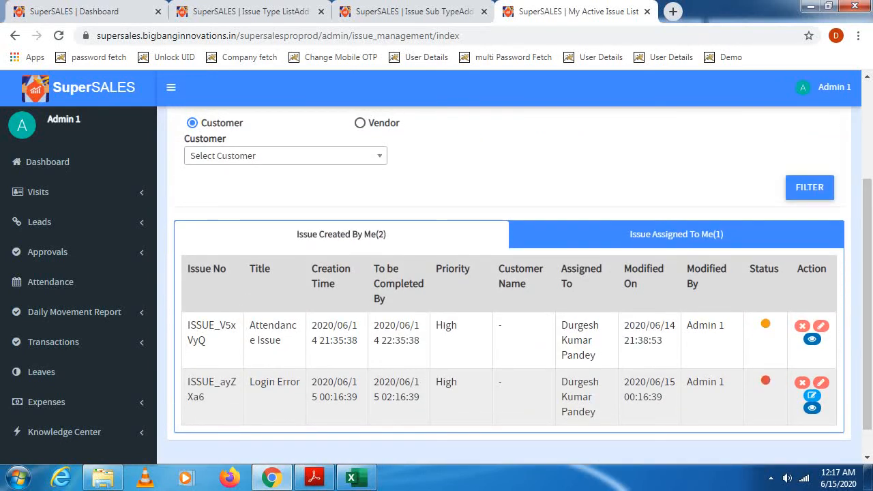
click(263, 156)
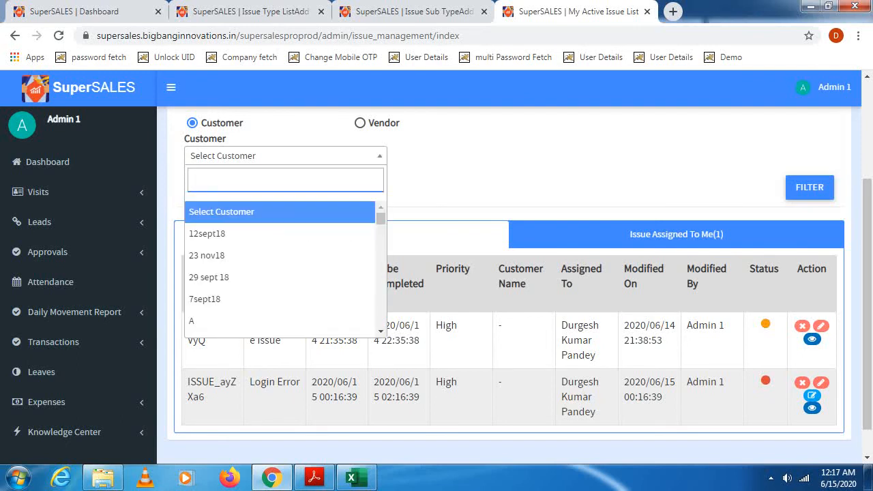
click(263, 156)
click(360, 122)
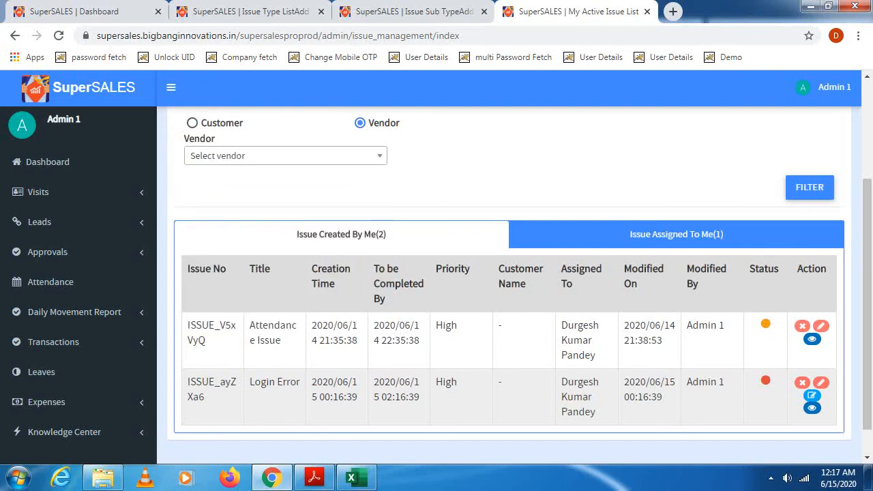
click(286, 156)
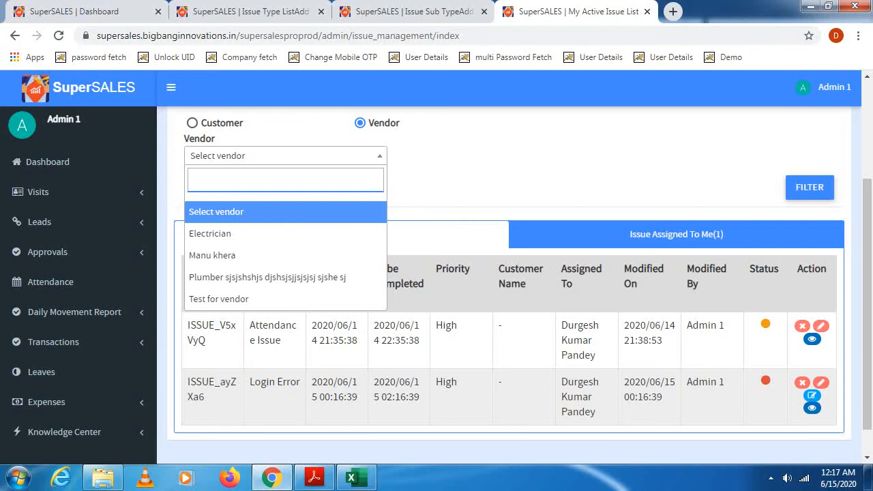
click(285, 156)
scroll(866, 307, up, 2)
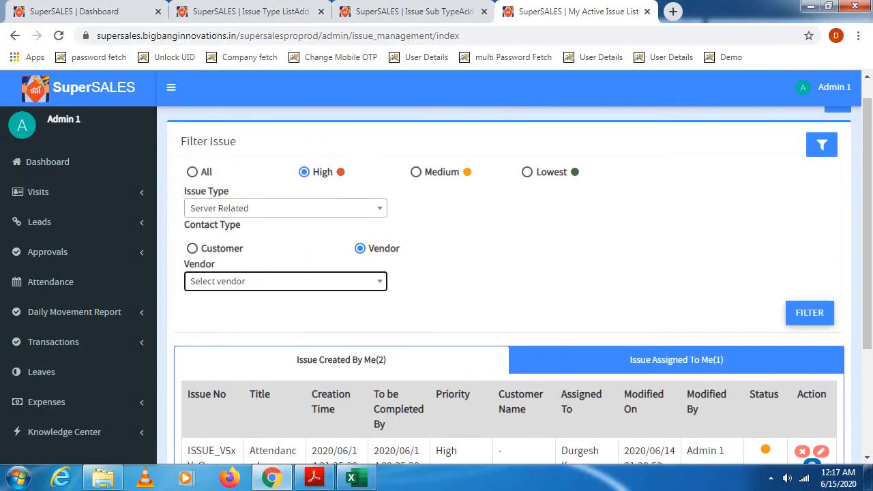
click(810, 303)
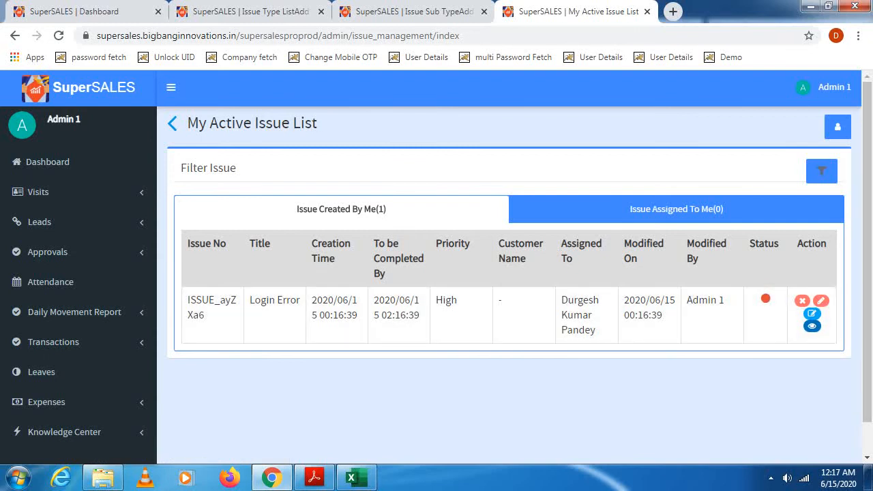
- Change the filter's priority to All, keeping the Server Related issue type, and apply it to the issue list
click(822, 171)
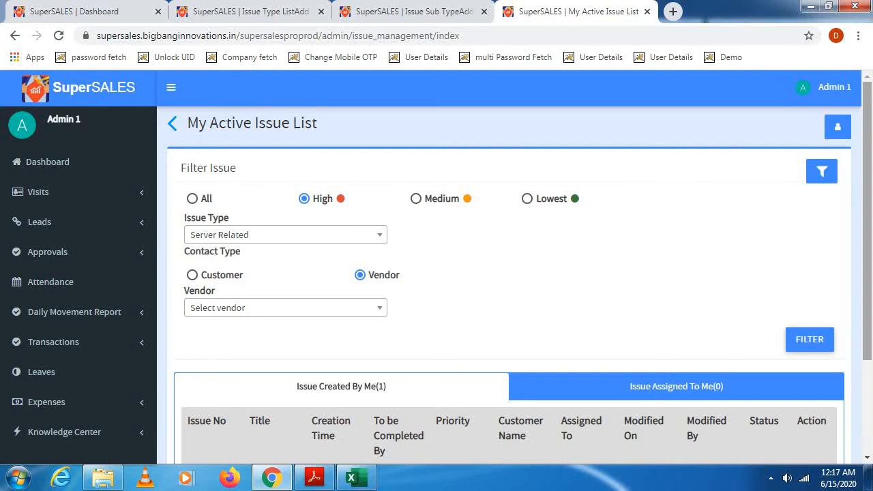
drag(867, 204, 867, 246)
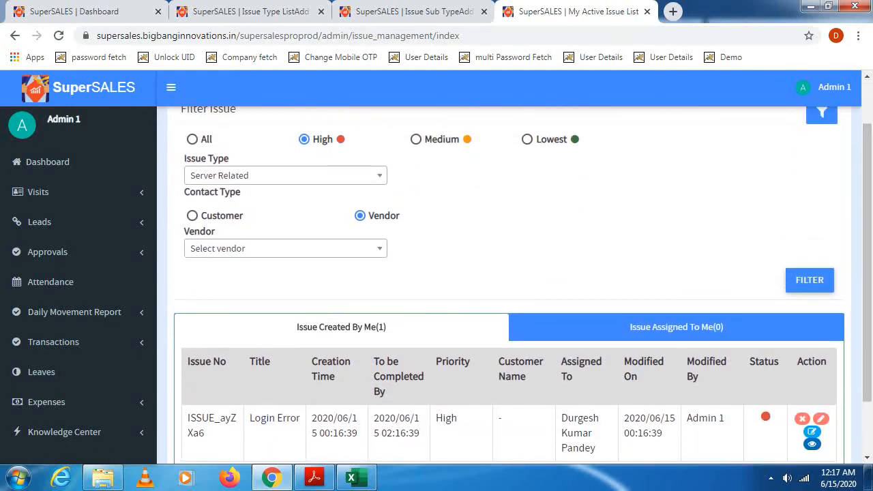
click(193, 139)
click(810, 280)
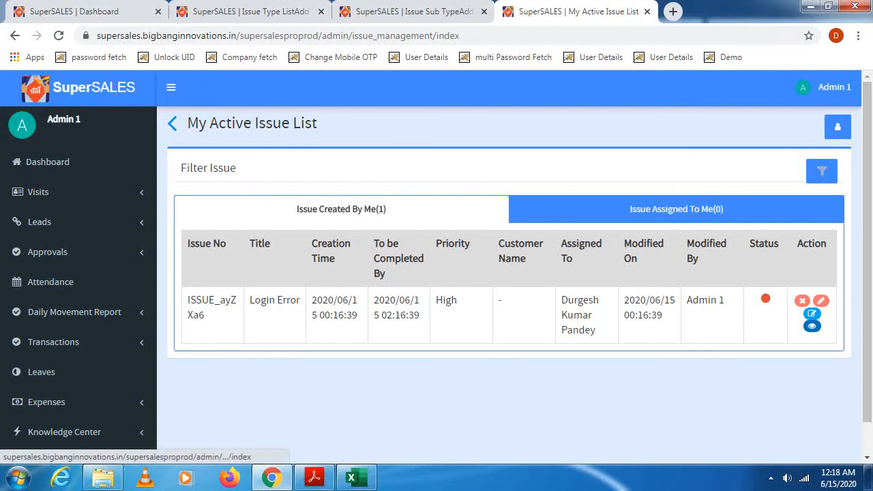
- Reset the issue type in the issue filter to "Select issue type"
click(822, 171)
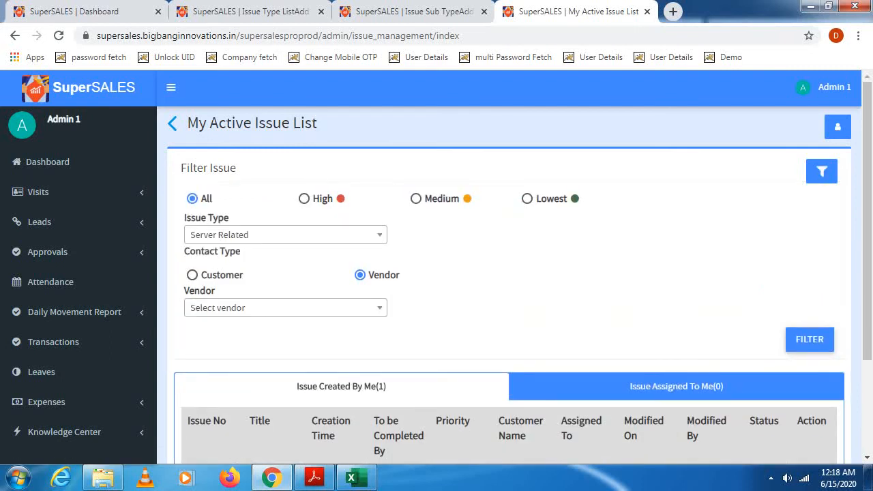
click(286, 234)
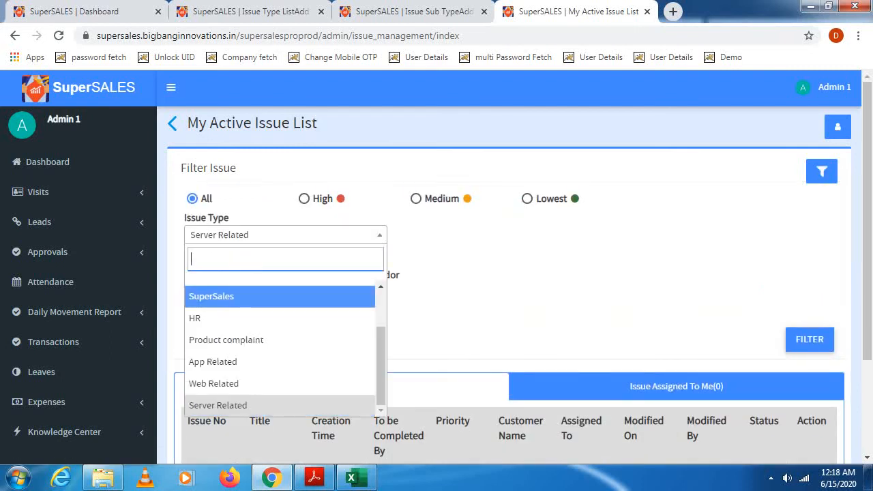
drag(381, 363, 381, 318)
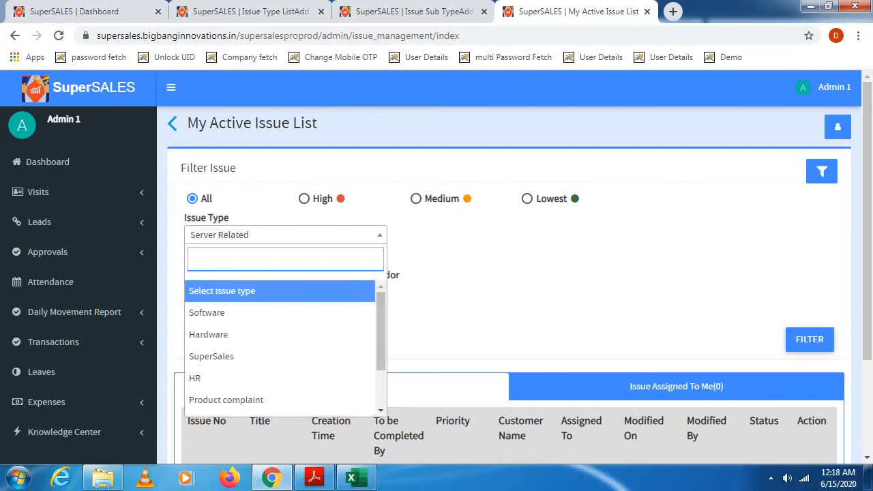
click(222, 291)
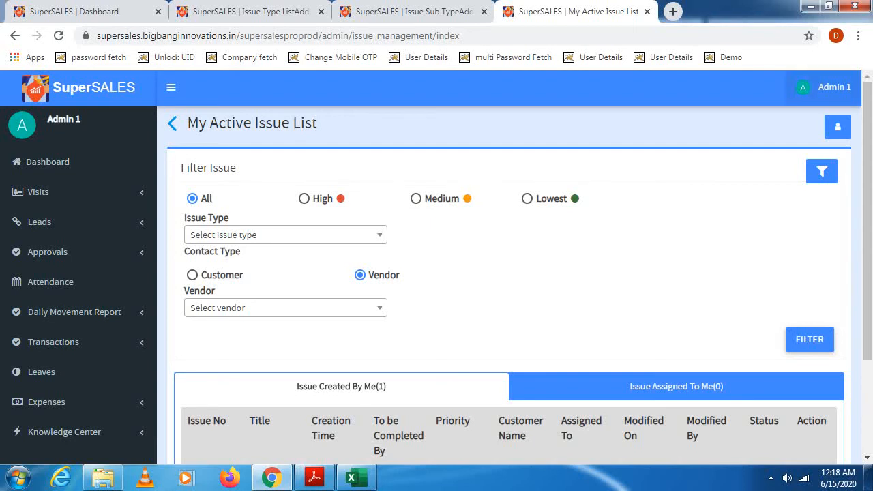
- Sign out of the admin account and confirm the logout
click(829, 89)
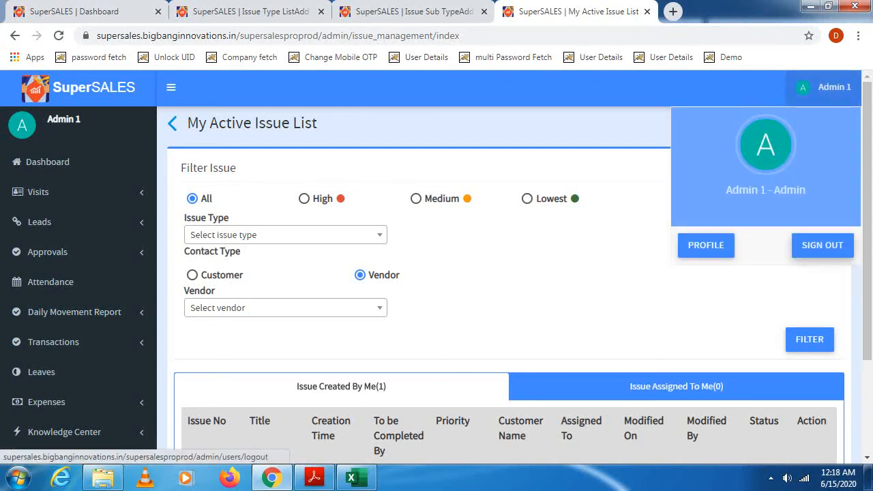
click(823, 245)
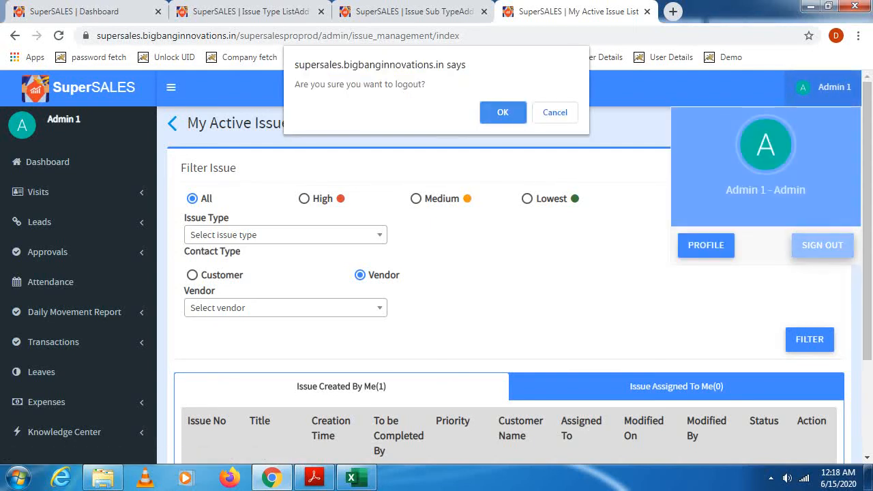
click(499, 113)
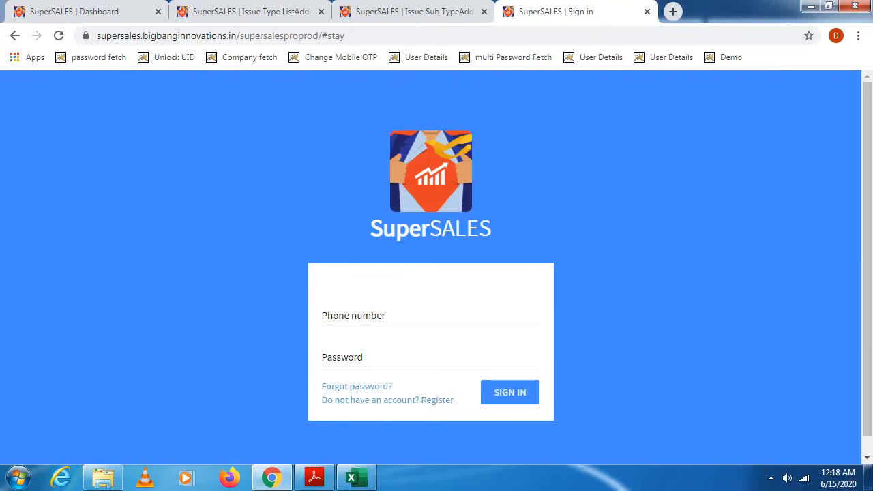
- Sign in as the executive assigned to the issue, entering the account's phone number and password
click(409, 316)
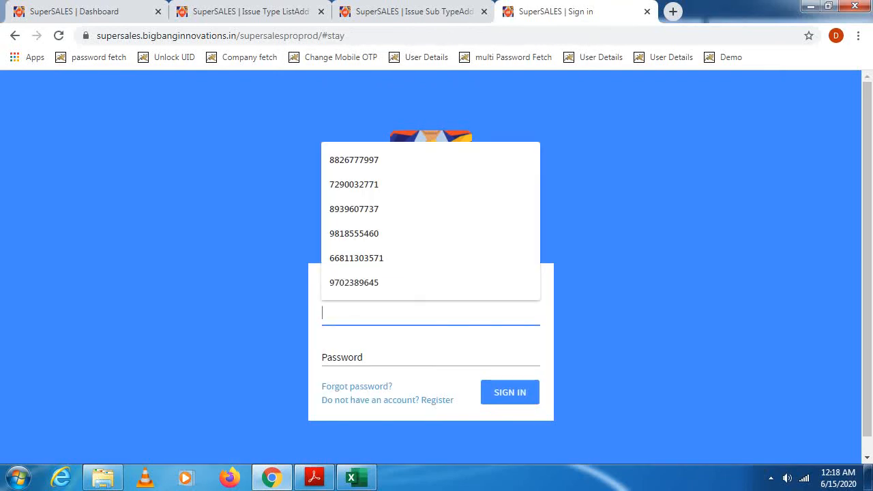
text(73894)
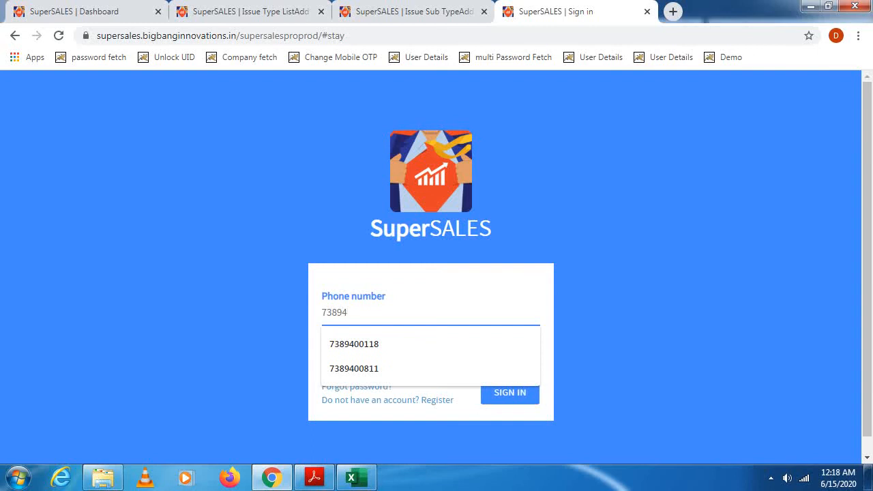
key(Down)
key(Return)
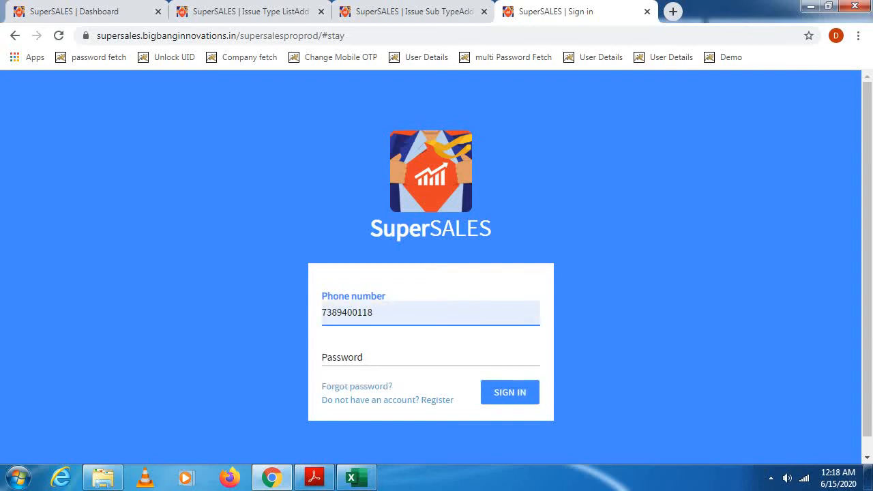
key(Tab)
text(••)
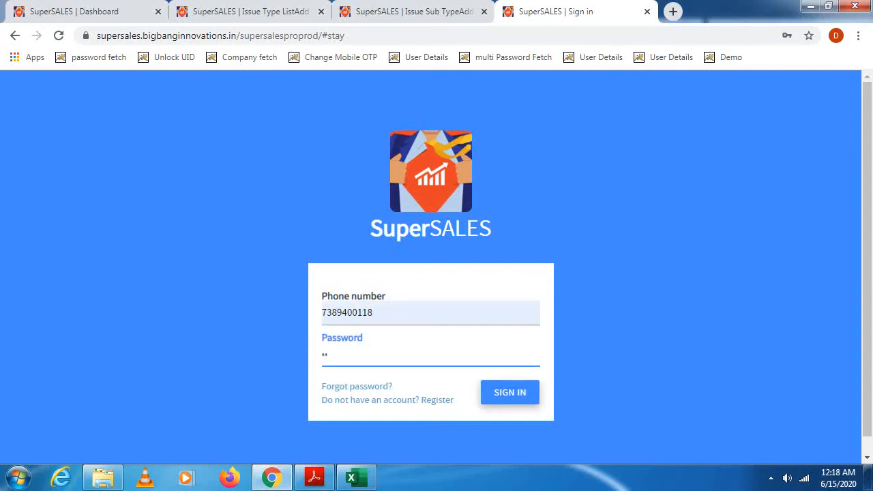
key(Return)
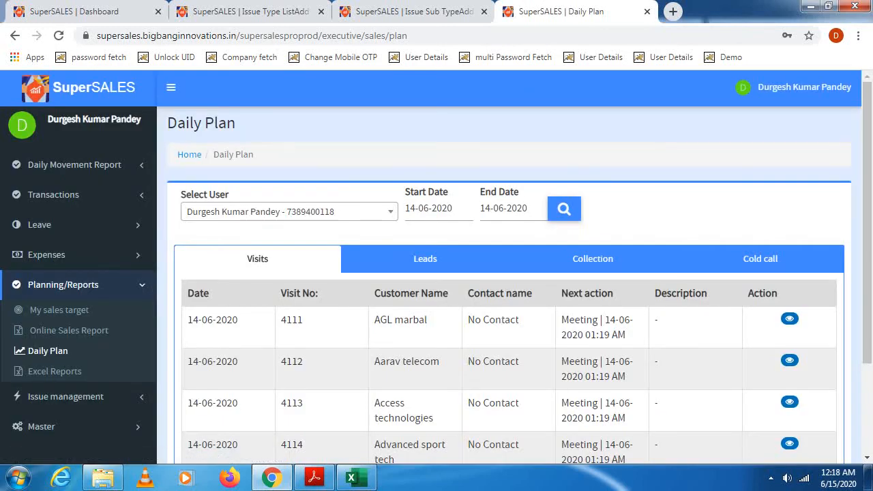
- Open My Active Issue List under Issue management and show the issues assigned to me
click(63, 284)
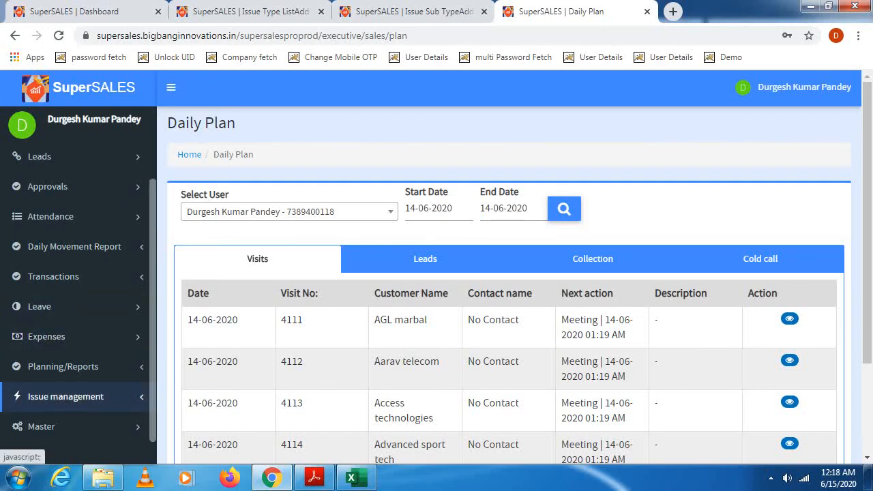
click(66, 396)
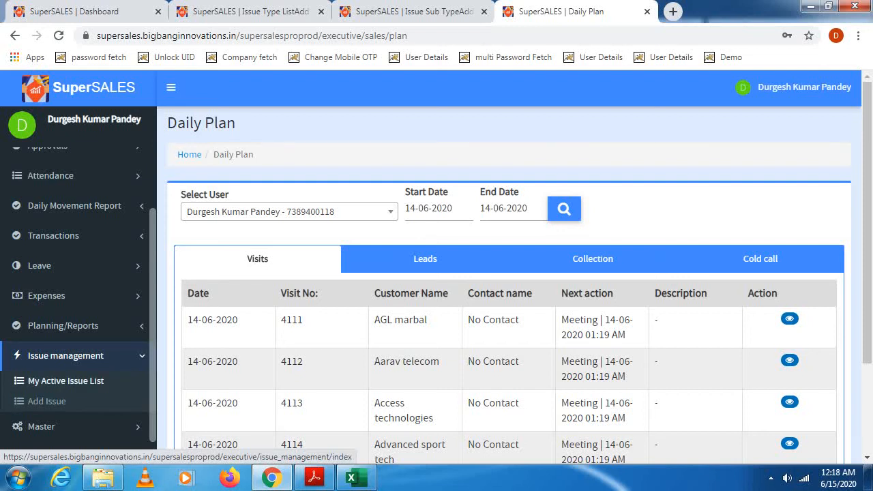
click(65, 381)
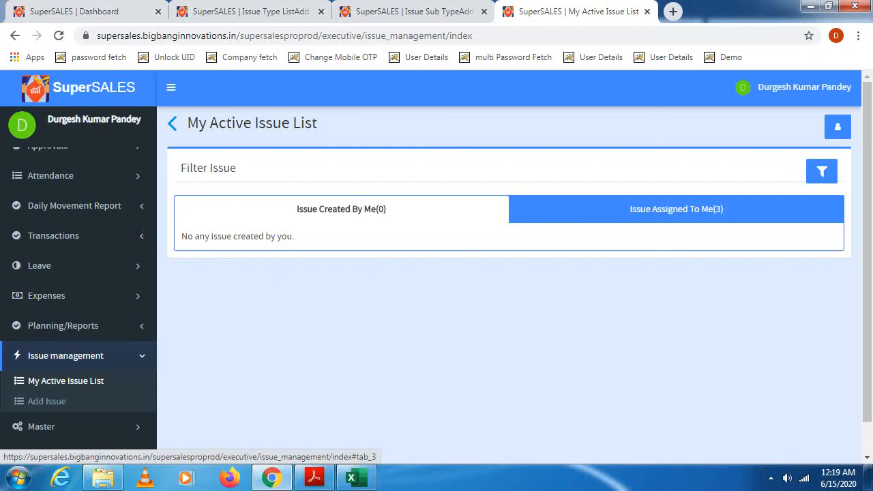
click(676, 209)
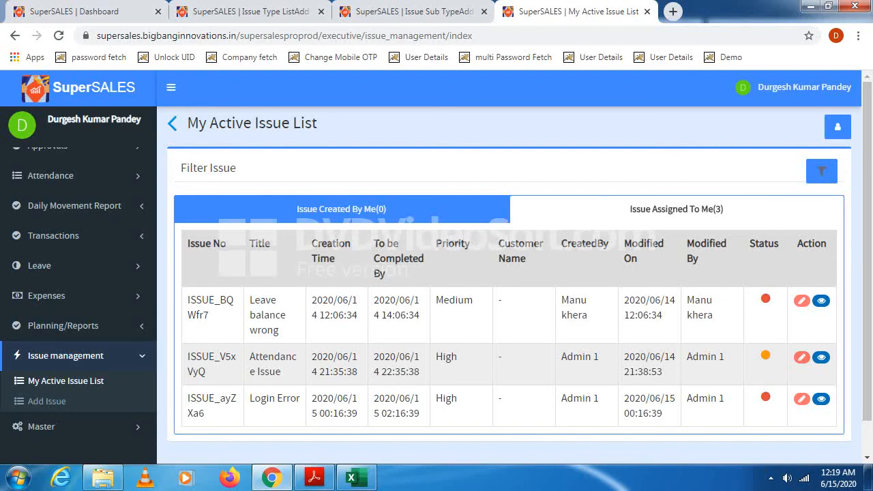
- Filter the executive's active issue list to High priority issues
click(822, 171)
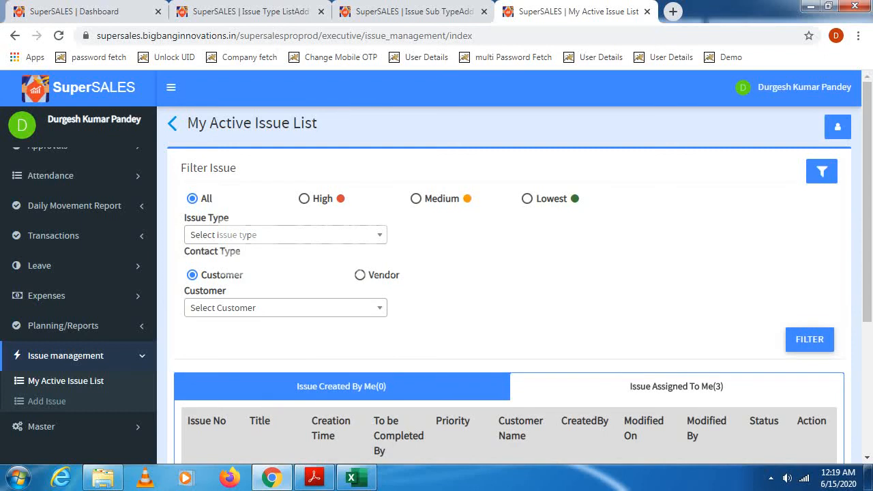
click(305, 198)
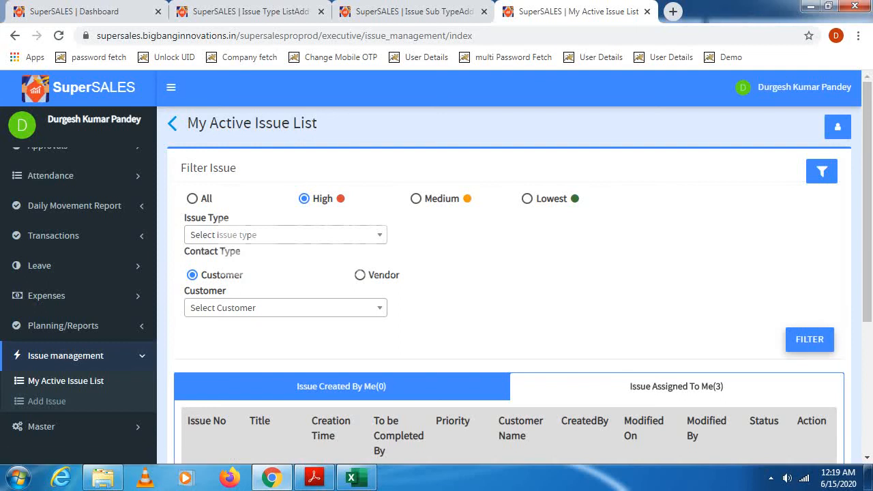
click(810, 339)
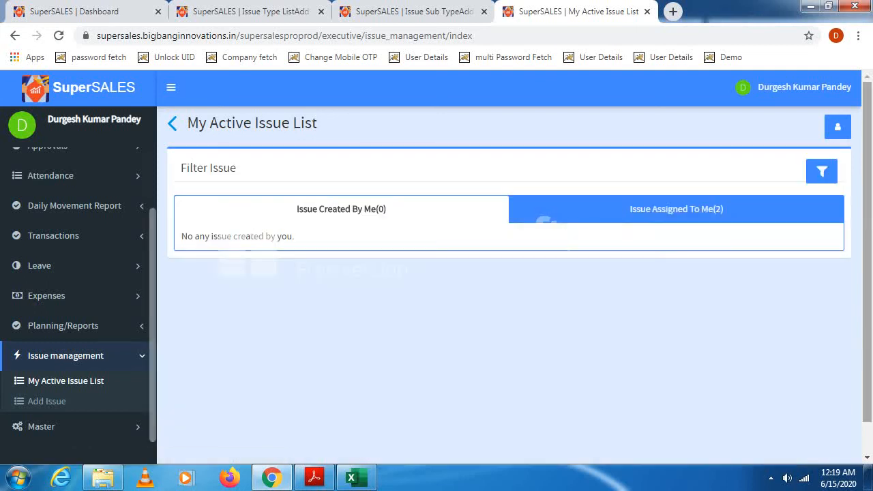
- Show the issues assigned to me and examine the Login Error issue's full details and status log
click(676, 210)
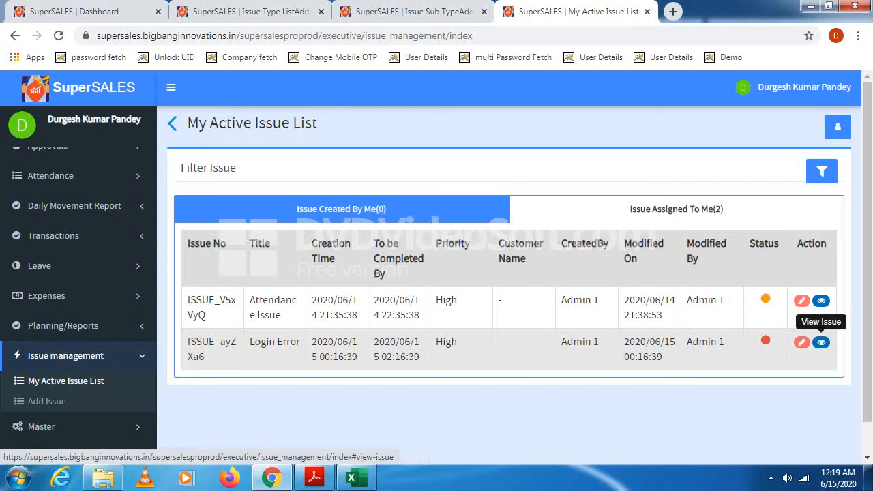
click(821, 342)
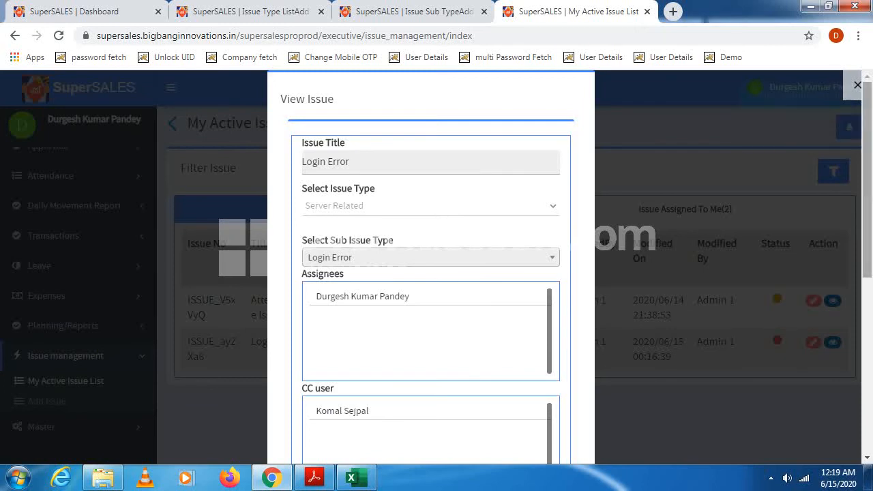
drag(867, 184, 867, 359)
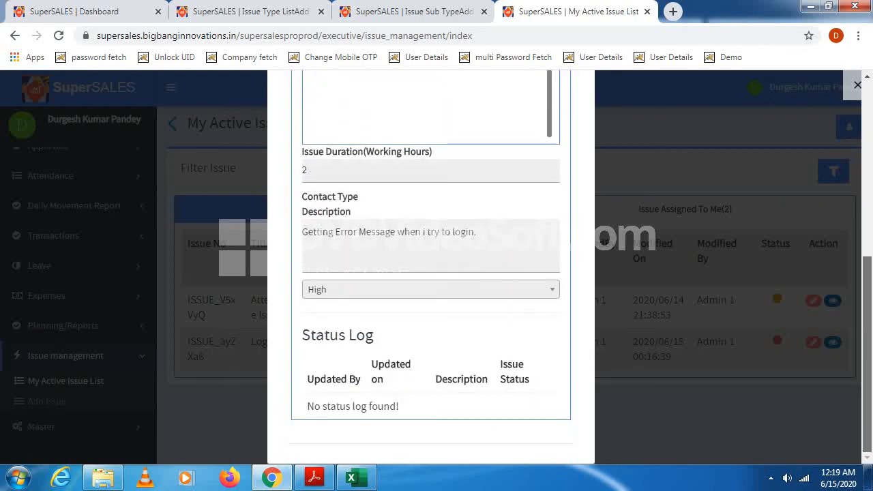
drag(868, 359, 867, 183)
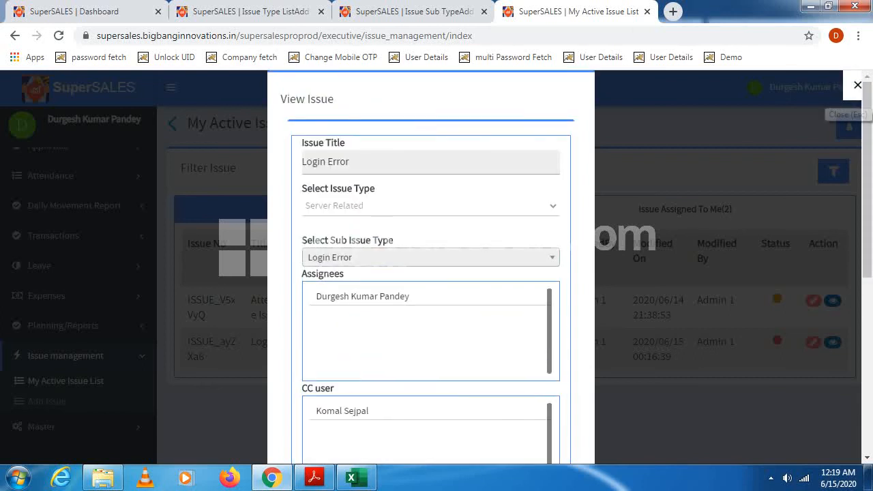
click(858, 84)
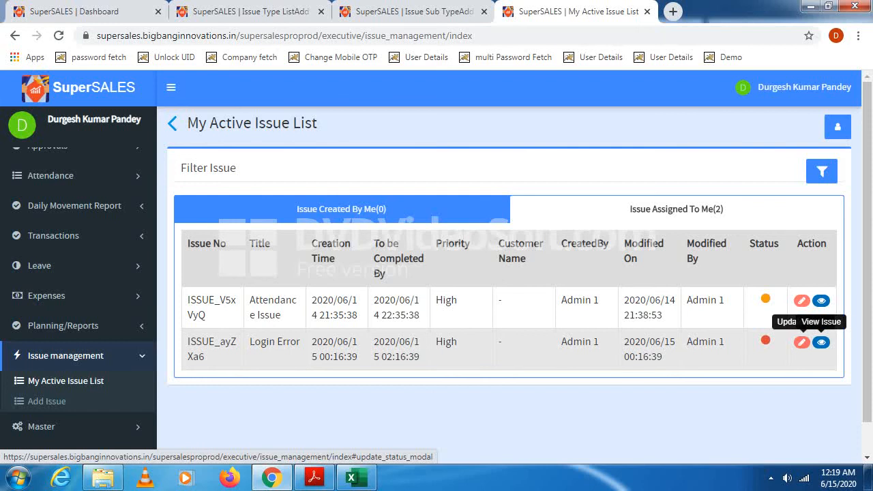
- Submit a status update marking the Login Error issue as not closed, with the description "Please let me check the once and wait for a while."
click(802, 341)
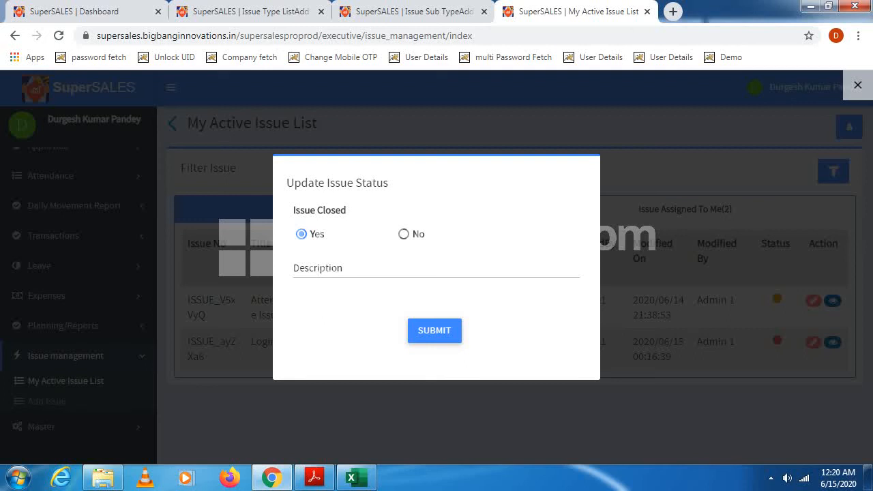
click(404, 235)
click(436, 268)
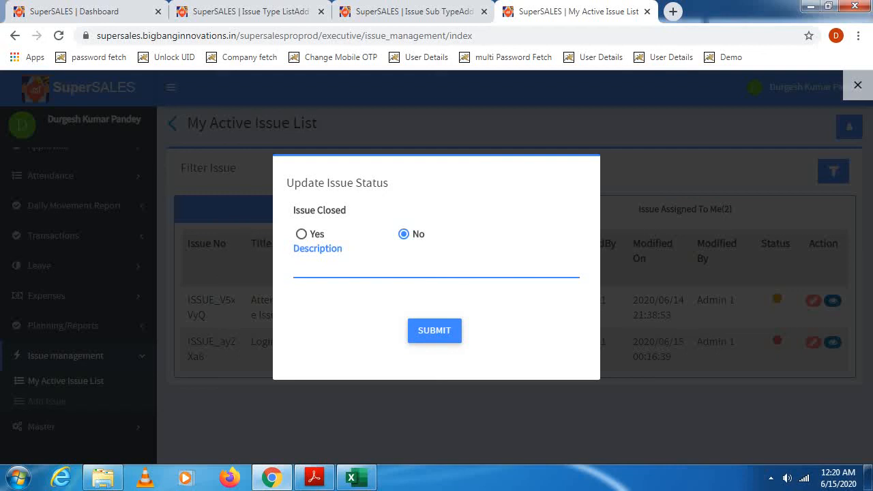
text(Please let me chec)
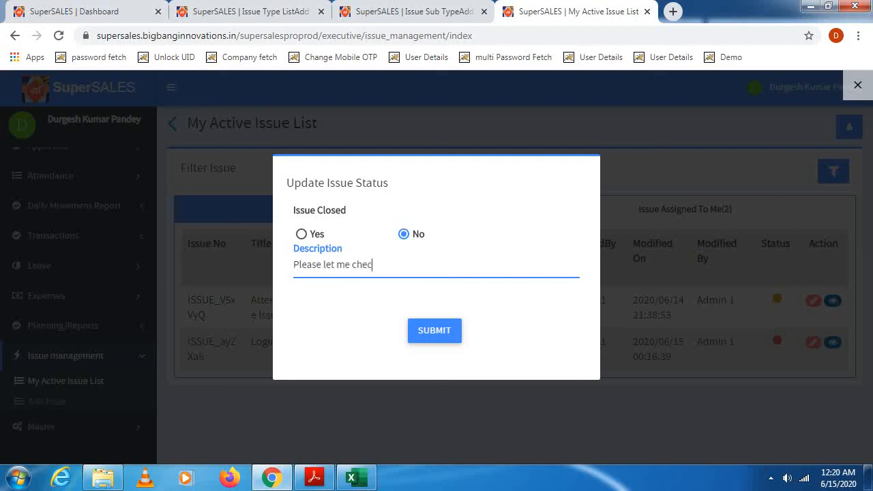
text(k the once and wait for )
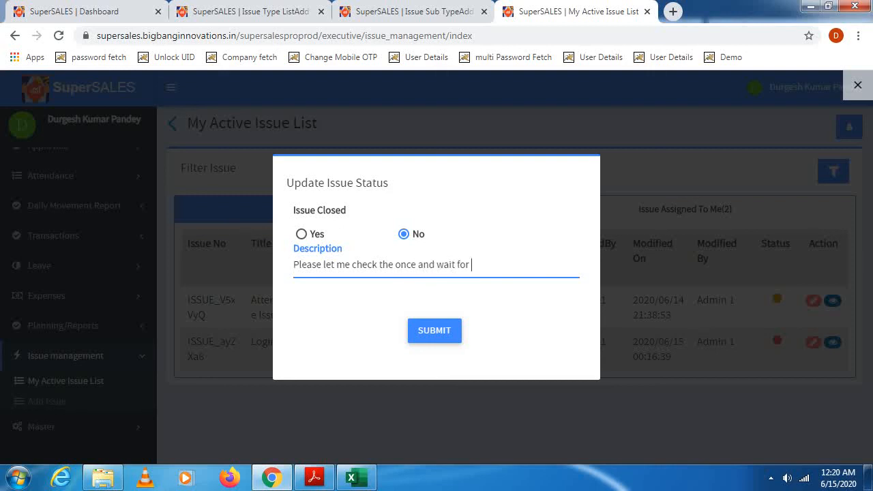
text(a while.)
click(434, 330)
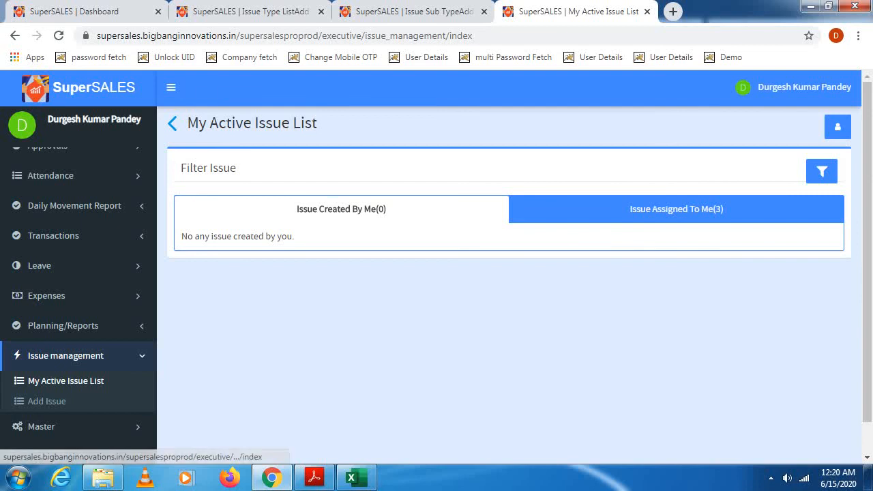
- Start a new status update for the Login Error issue assigned to me, with Issue Closed set to Yes
click(677, 209)
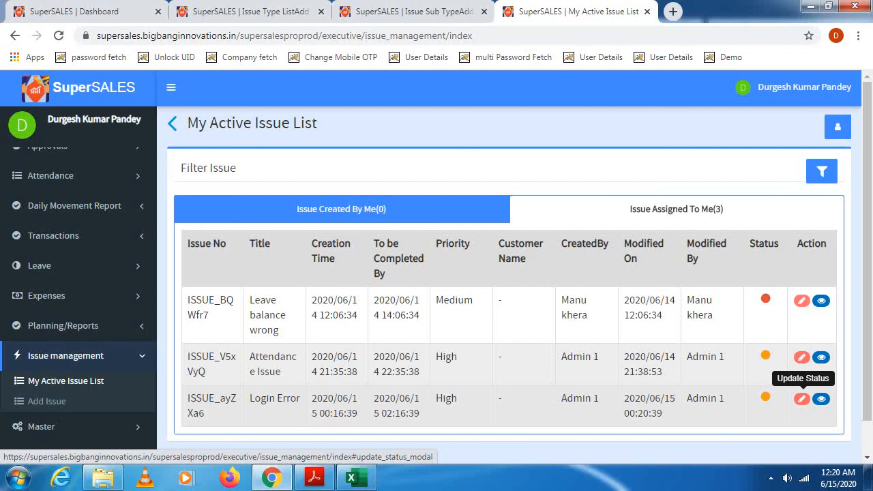
click(802, 399)
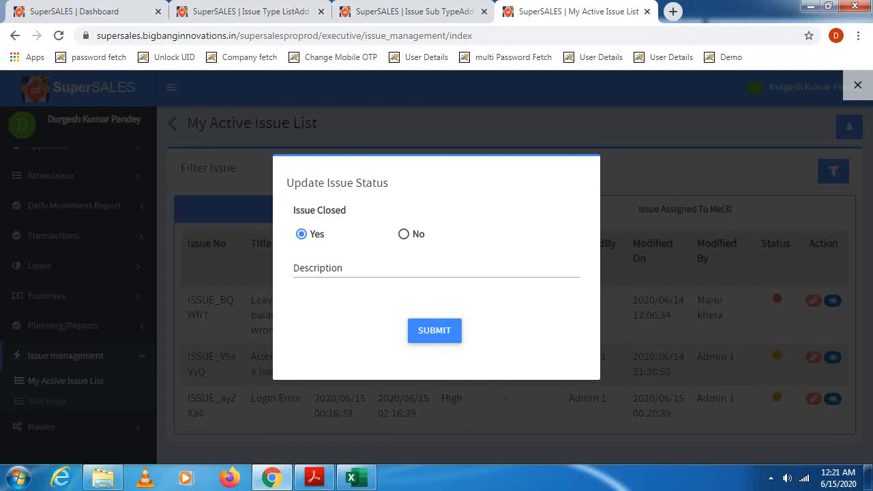
click(404, 235)
click(302, 234)
- Enter the closing description "Please try now, Issue has b" in the status update
click(321, 268)
text(PL)
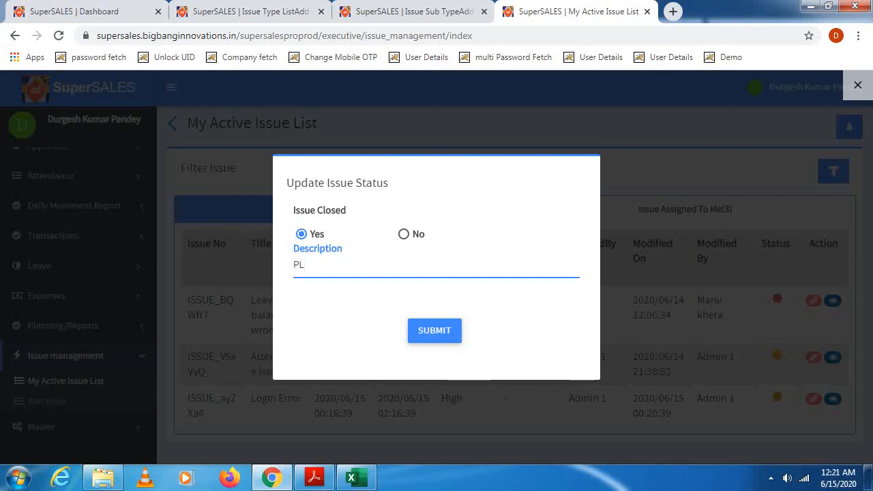
key(BackSpace)
text(lease)
text( try )
text(noween )
text(, Issue)
text( has)
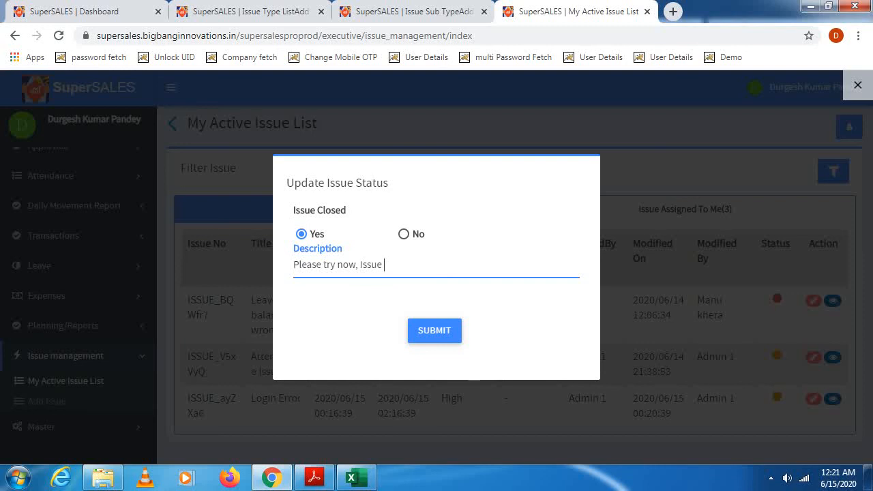
text( b)
click(356, 265)
text(een)
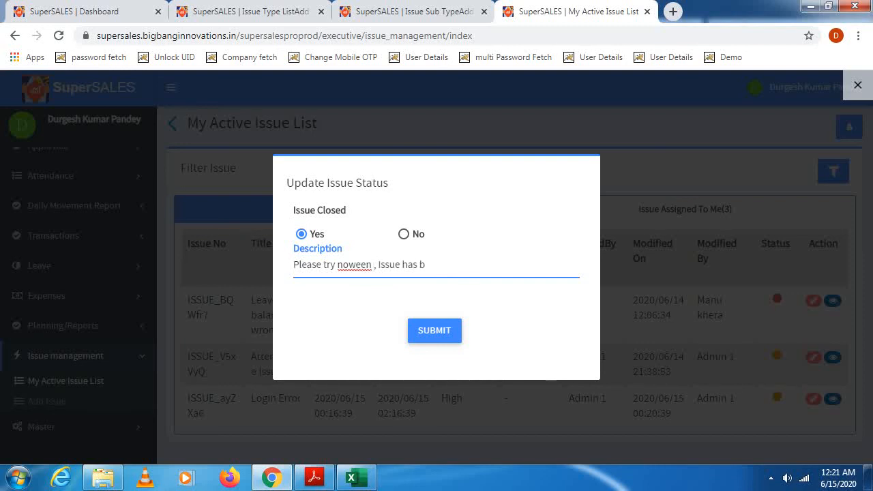
key(BackSpace)
key(BackSpace)
key(BackSpace)
key(BackSpace)
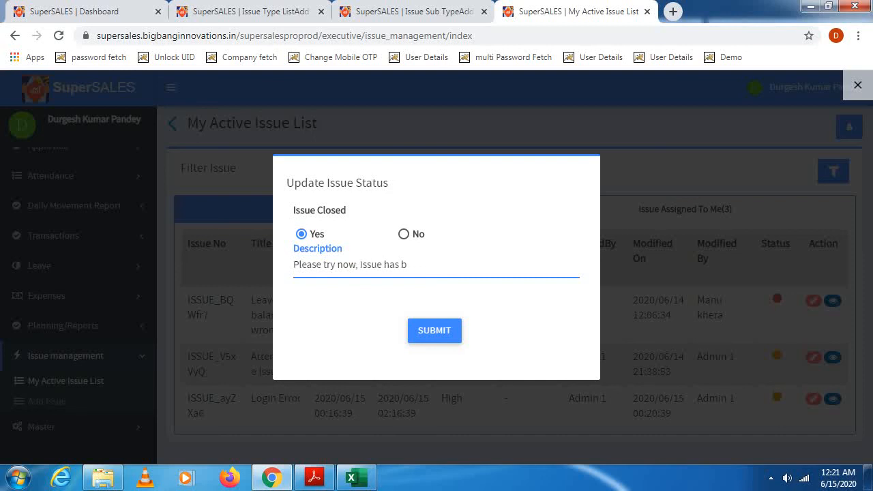